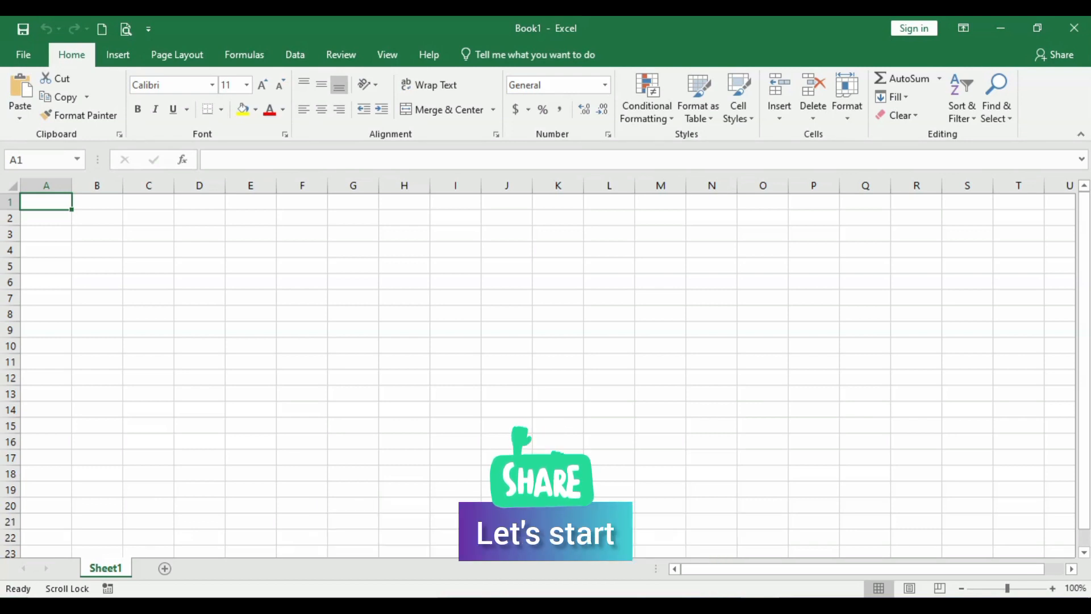
Step: Enter the column headers Date, IN and OUT in cells C3 to E3
left_click(153, 263)
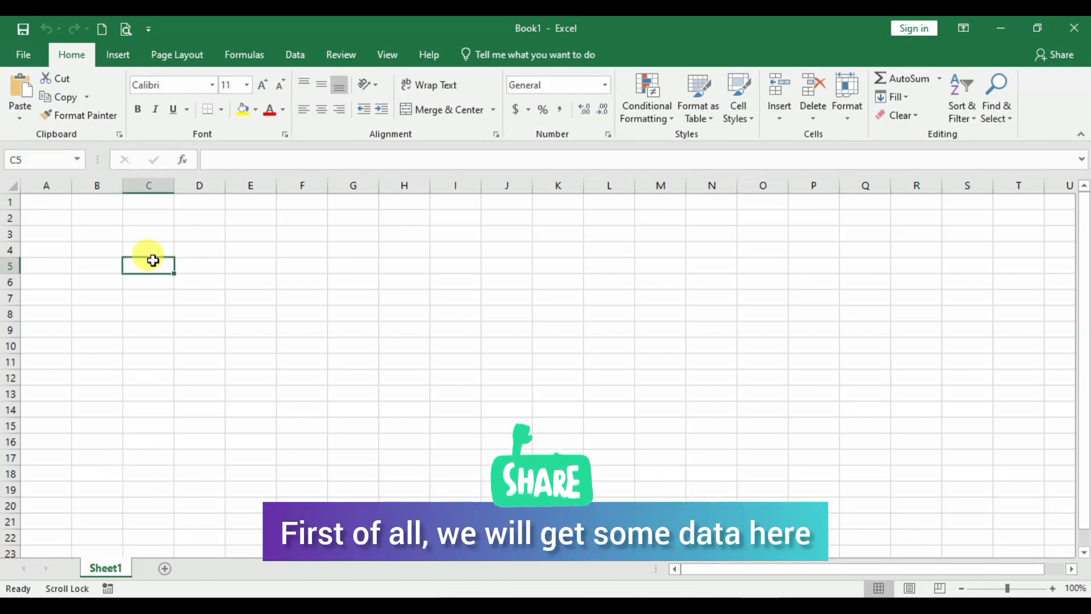
left_click(153, 239)
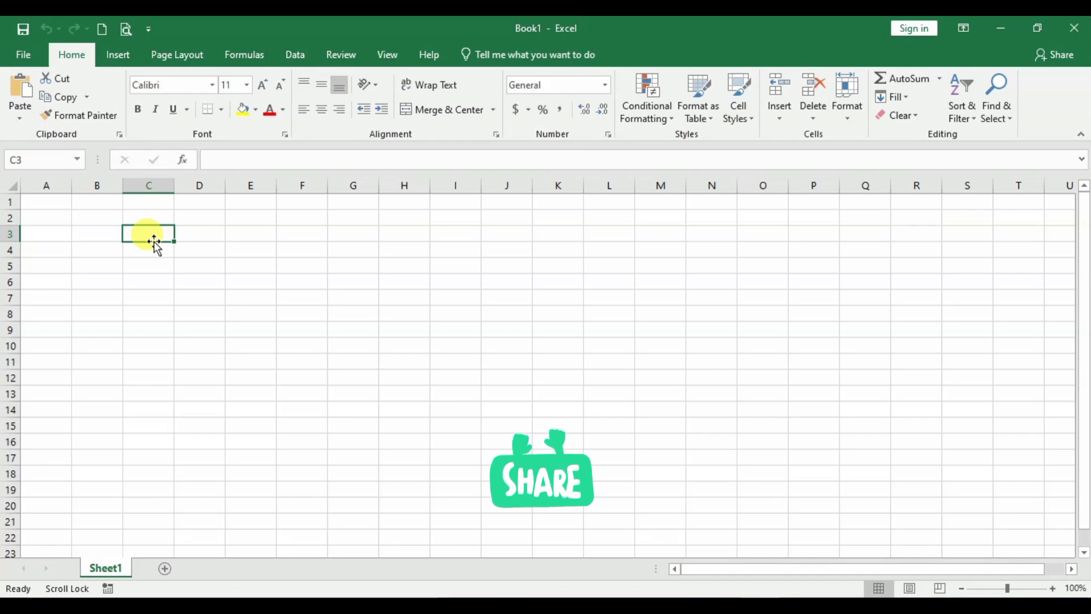
type("Dar")
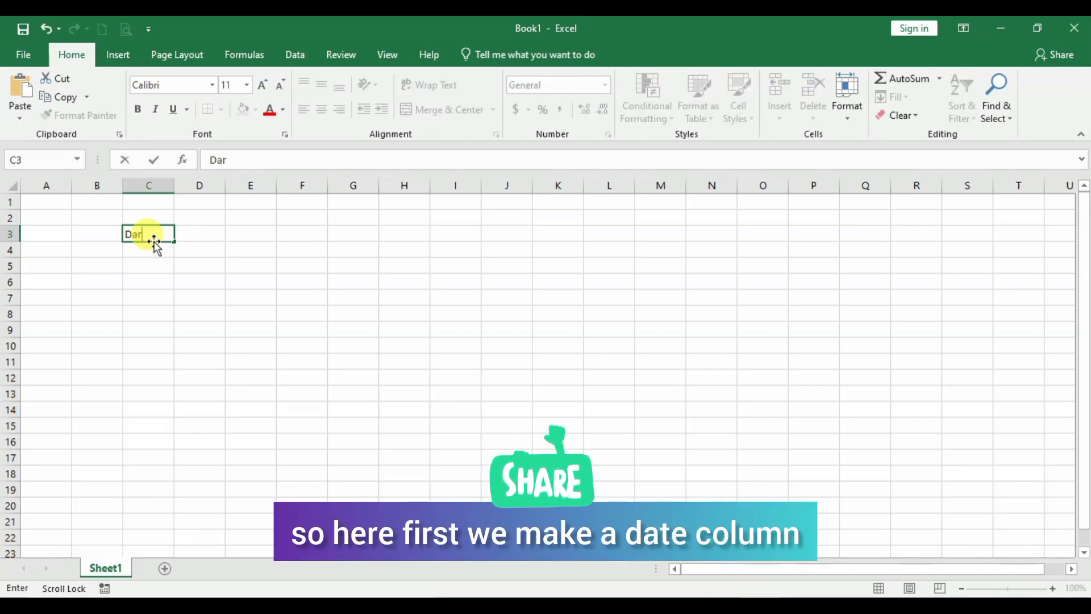
type("e")
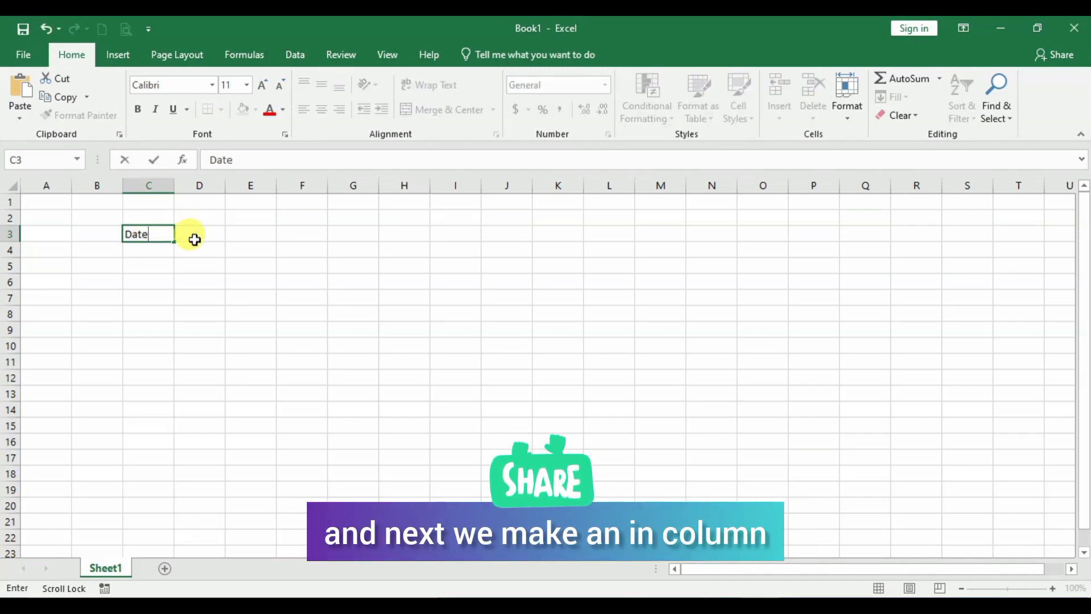
left_click(195, 239)
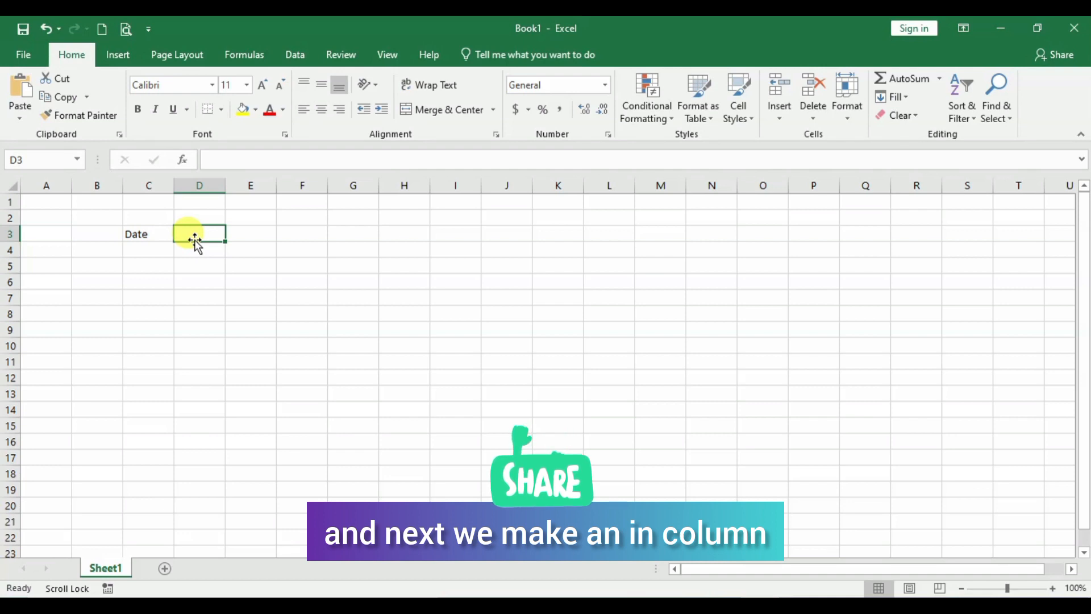
type("IN")
left_click(247, 236)
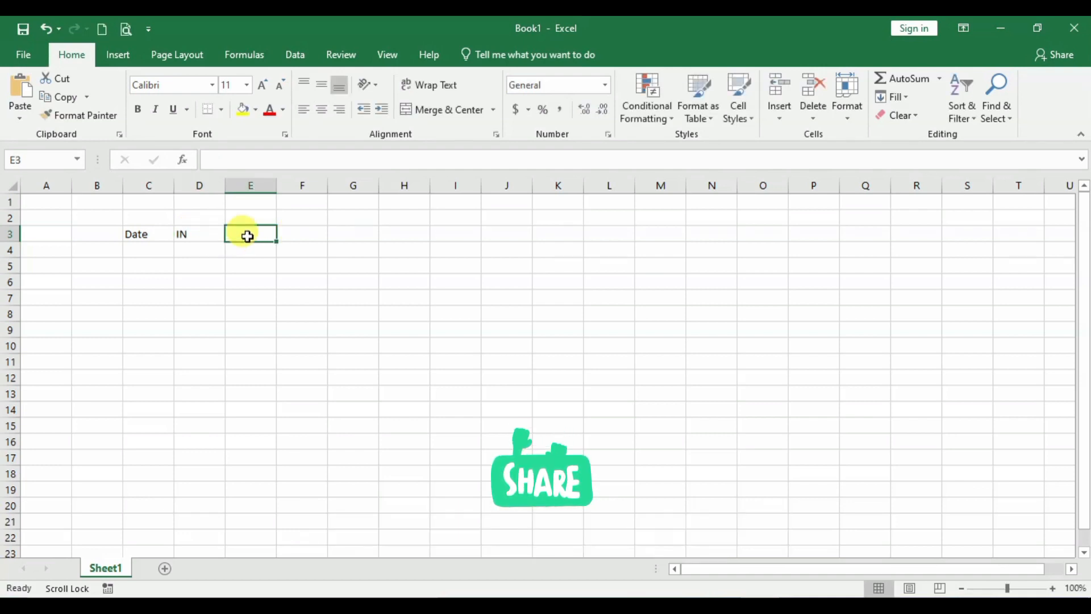
type("OU")
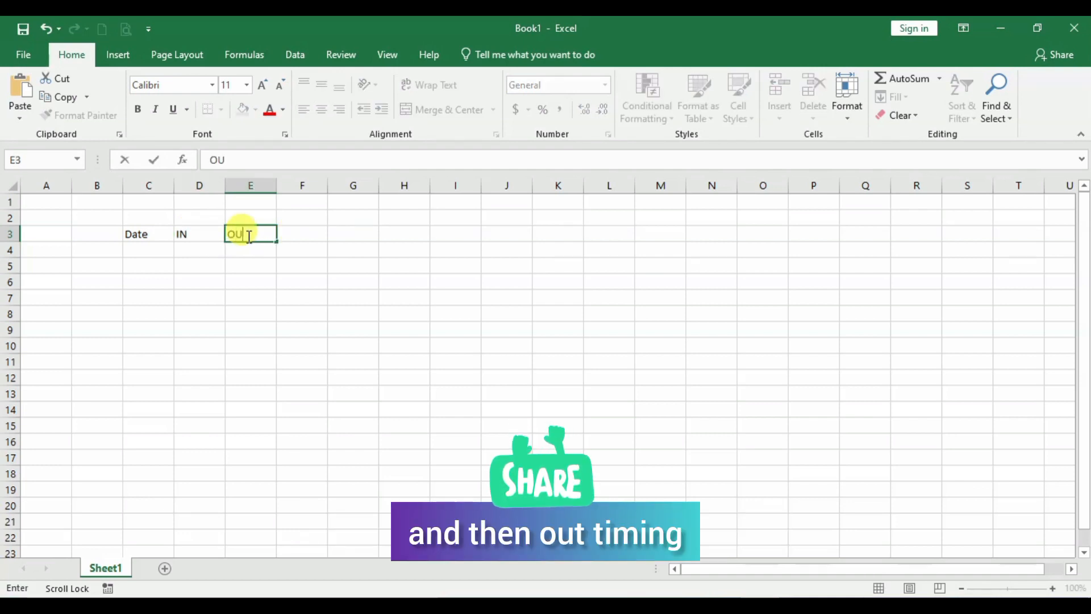
left_click(290, 234)
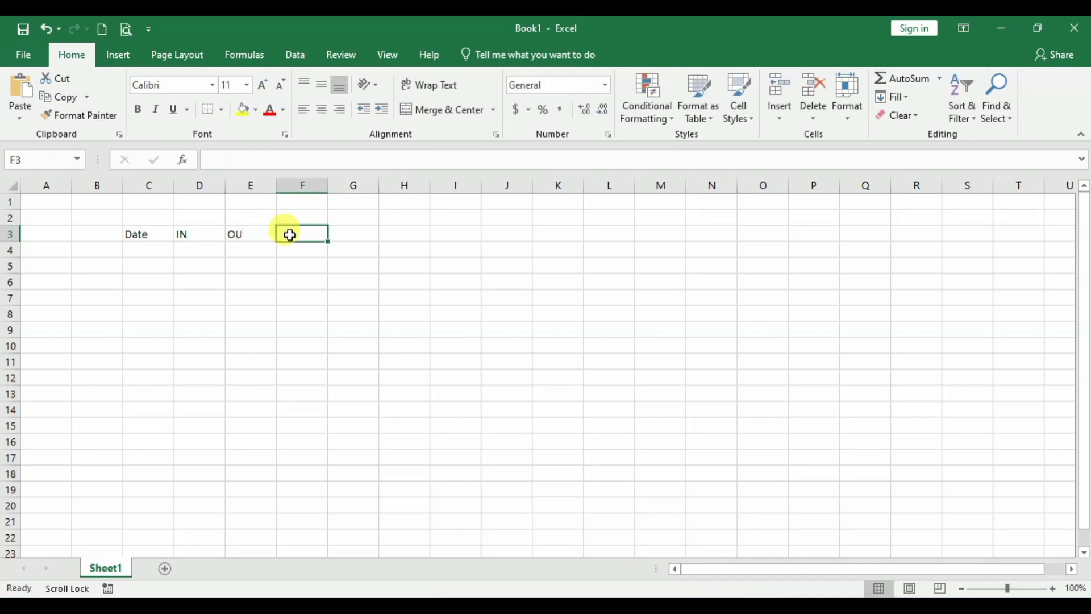
left_click(263, 235)
double_click(267, 236)
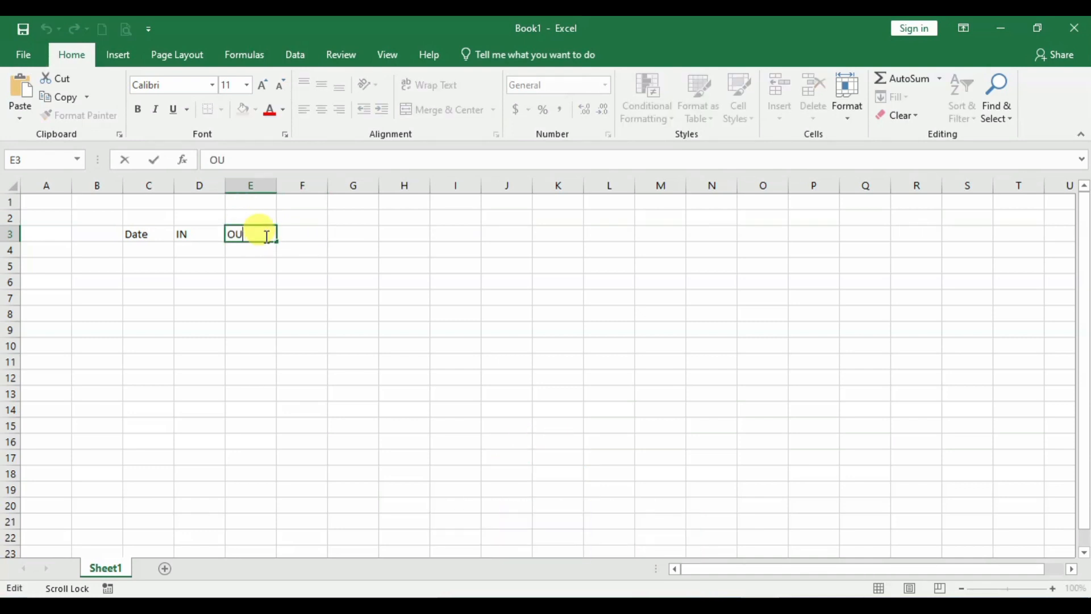
Step: Add the headers Total Hours in F3 and Overtime in G3, fitting column F to its text
left_click(300, 232)
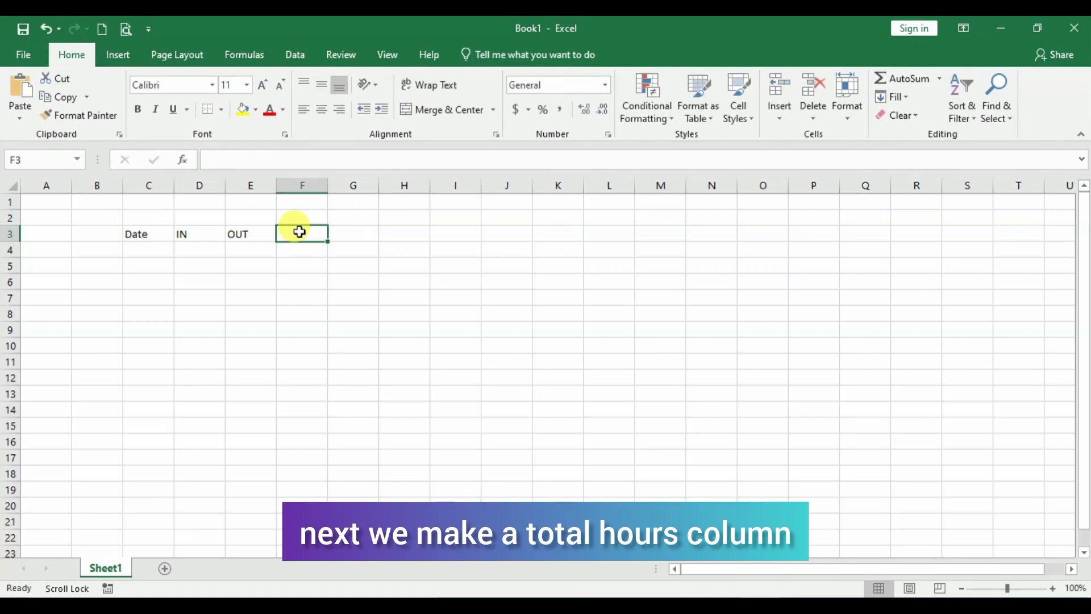
type("T")
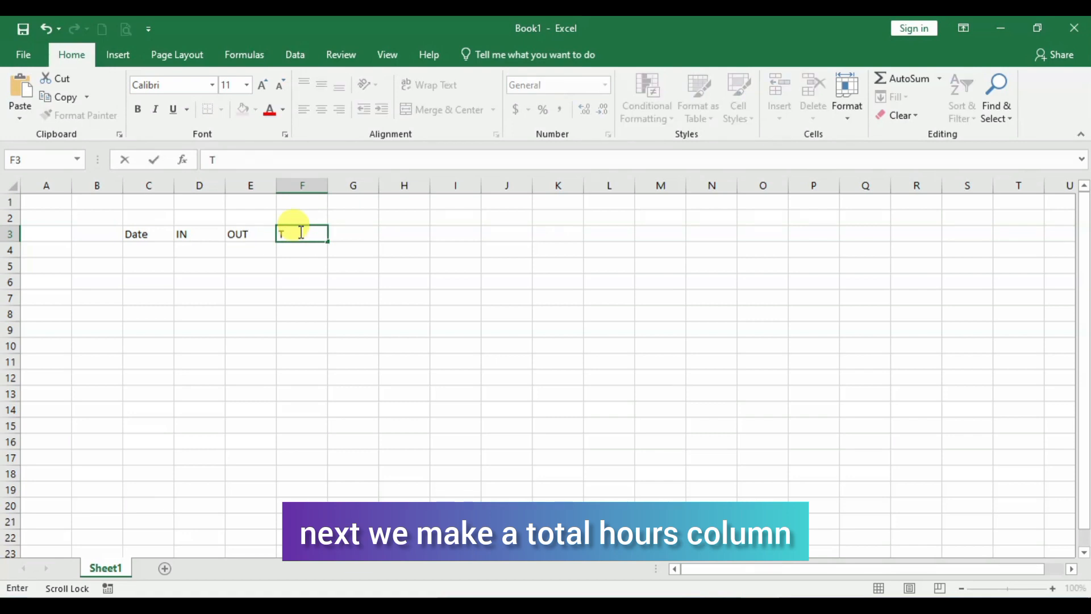
type("otal Hours")
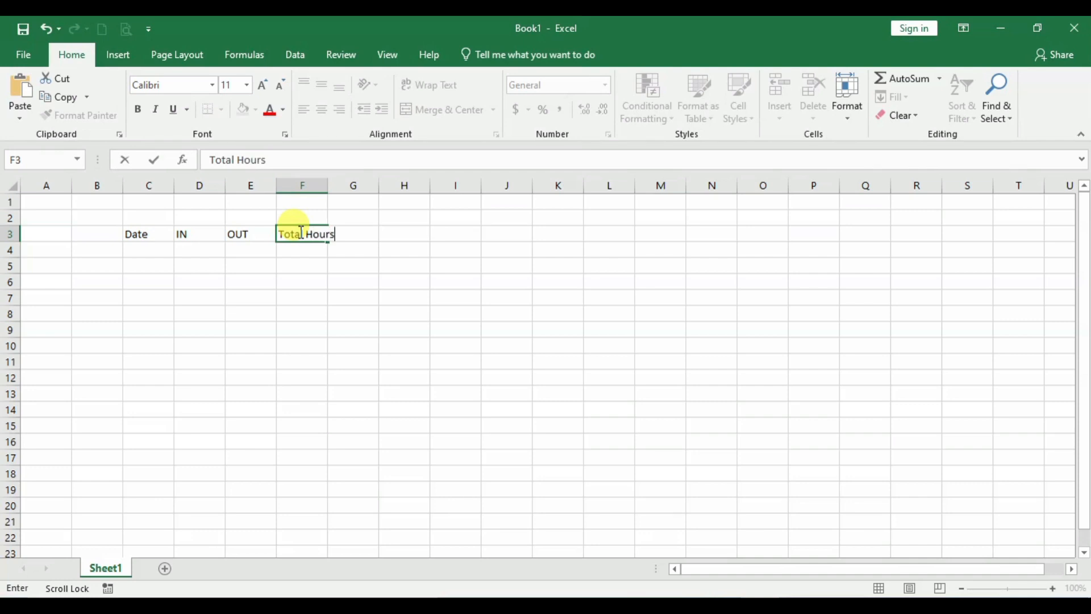
double_click(329, 190)
left_click(355, 237)
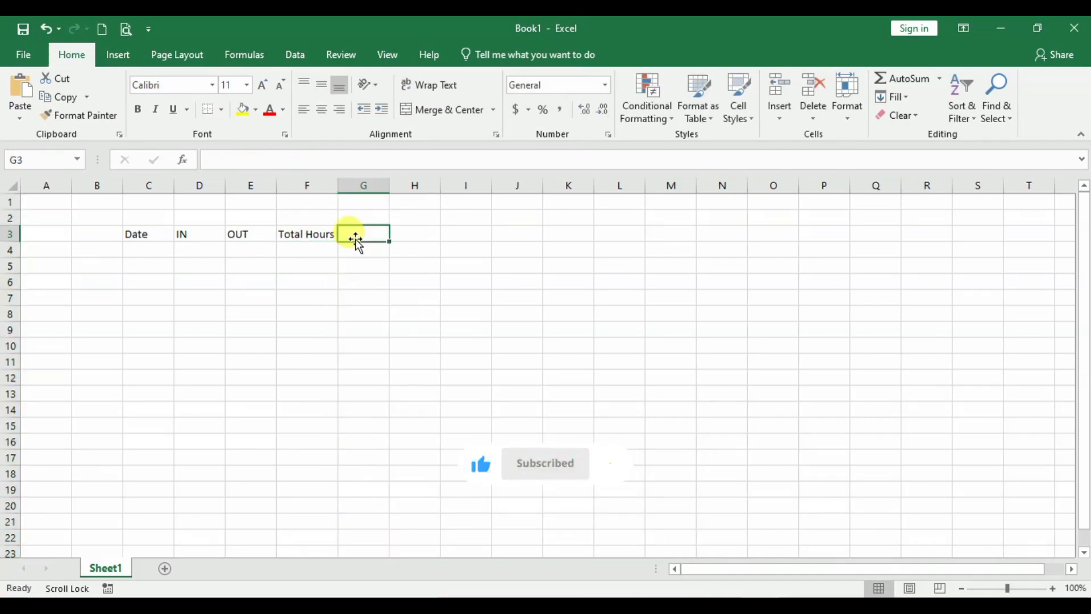
type("Ov")
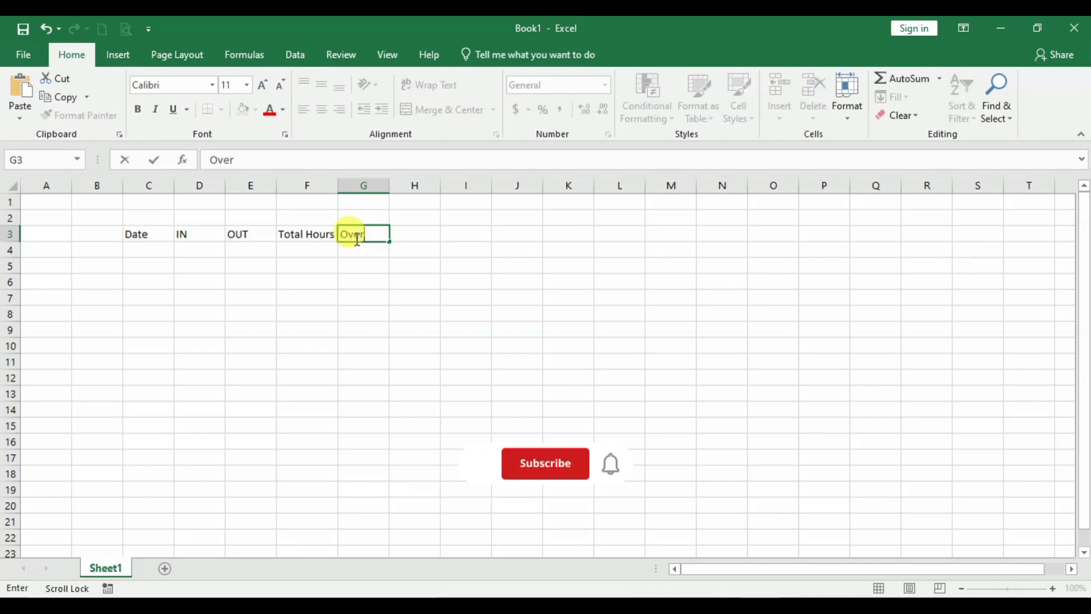
type("ertime")
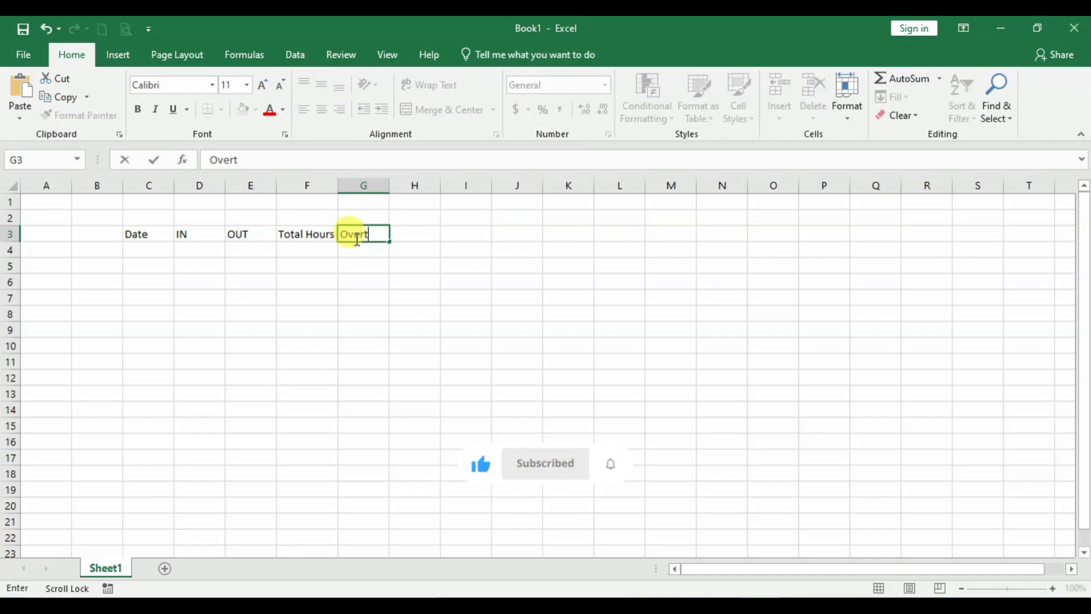
left_click(243, 254)
Step: Format the headers in C3:G3 as bold at size 12 and widen the Total Hours and Overtime columns
left_click(153, 233)
left_click_drag(152, 233, 348, 231)
left_click(138, 110)
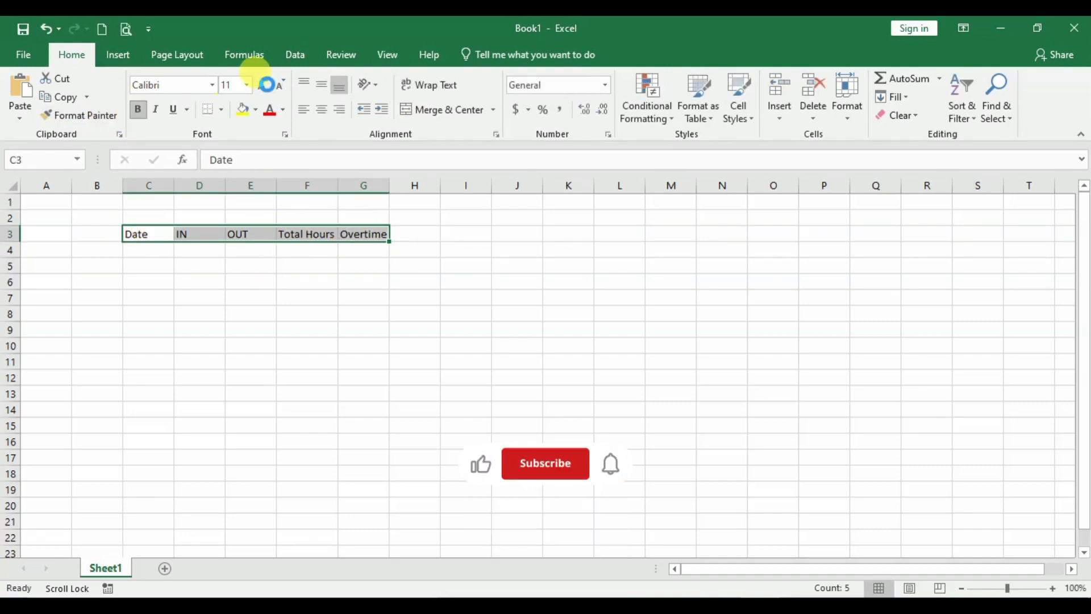
left_click(263, 85)
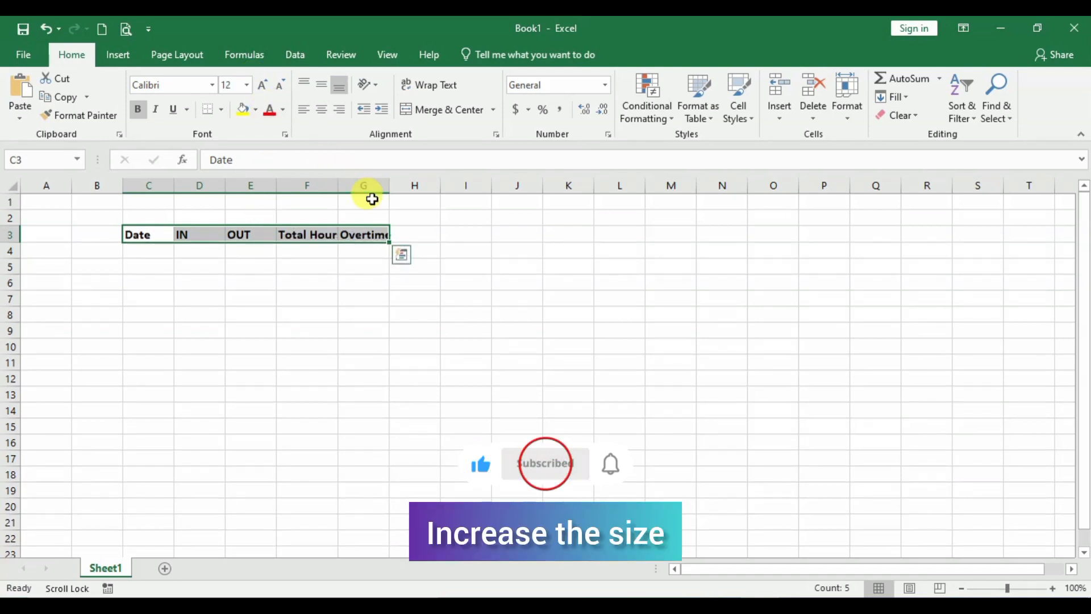
left_click_drag(338, 185, 450, 200)
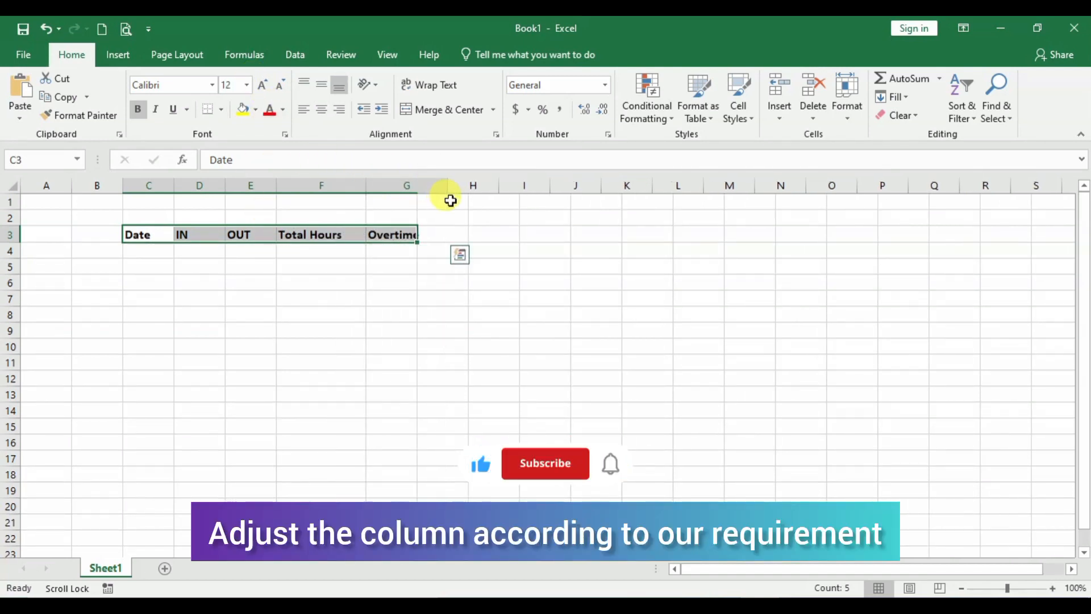
Step: Insert two entire rows at the top of the sheet, above the header row
left_click(102, 249)
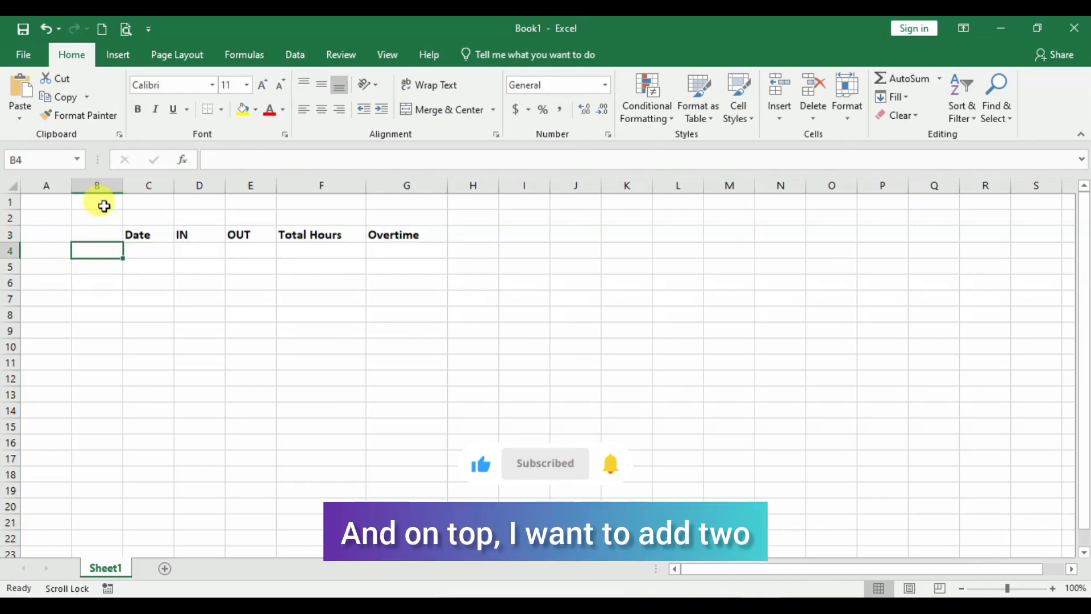
left_click_drag(104, 202, 419, 217)
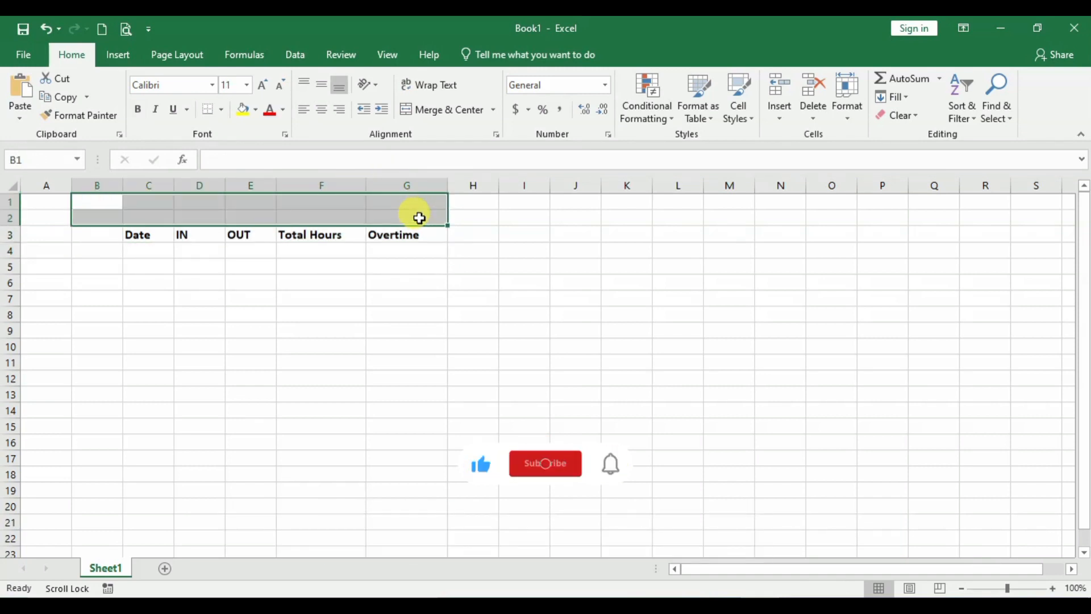
right_click(419, 218)
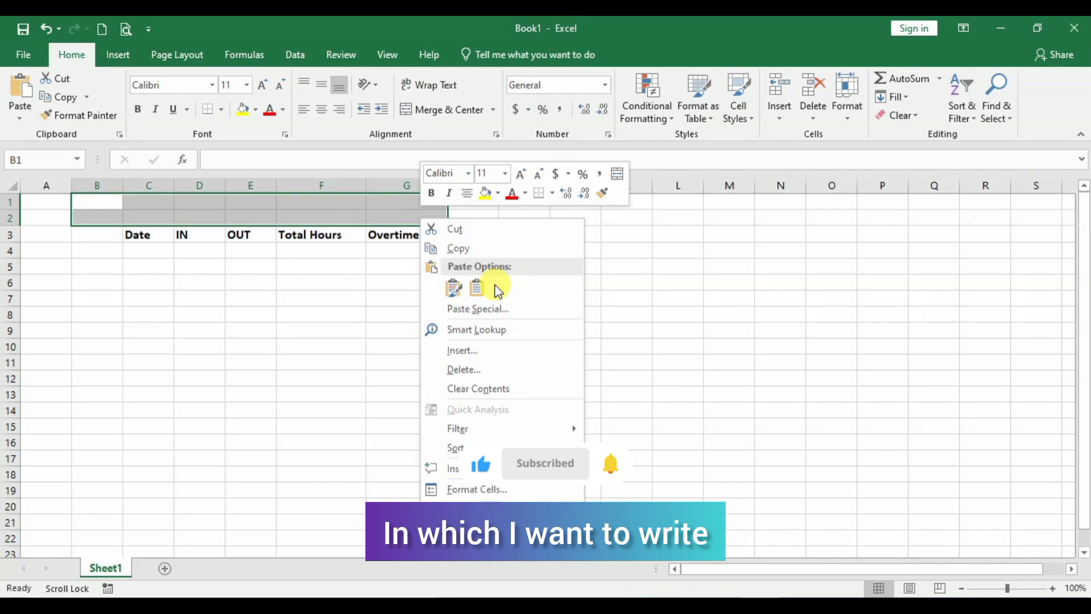
left_click(492, 350)
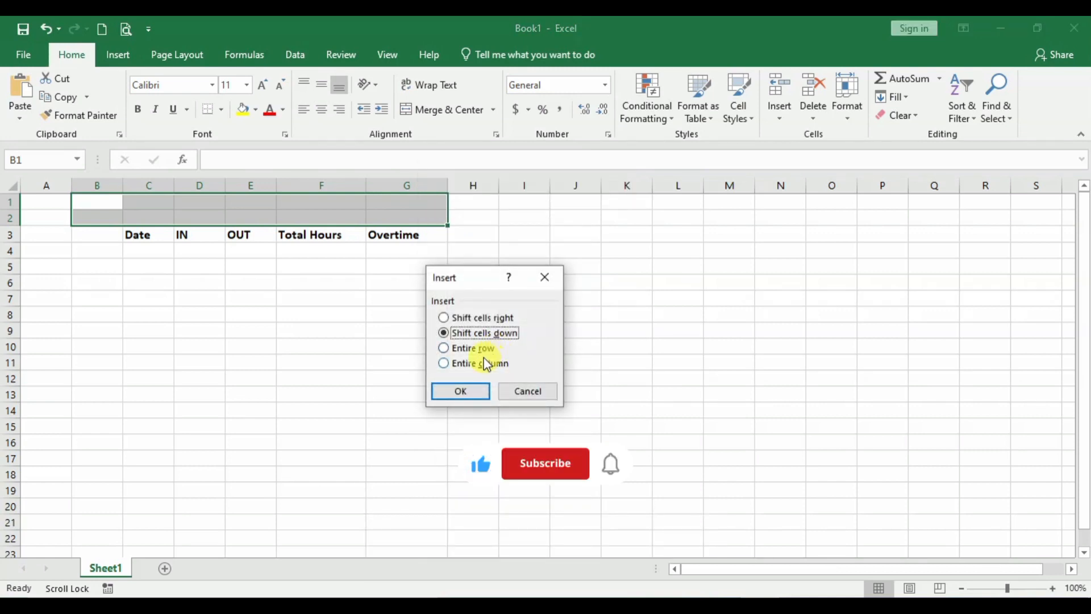
left_click(477, 348)
left_click(473, 391)
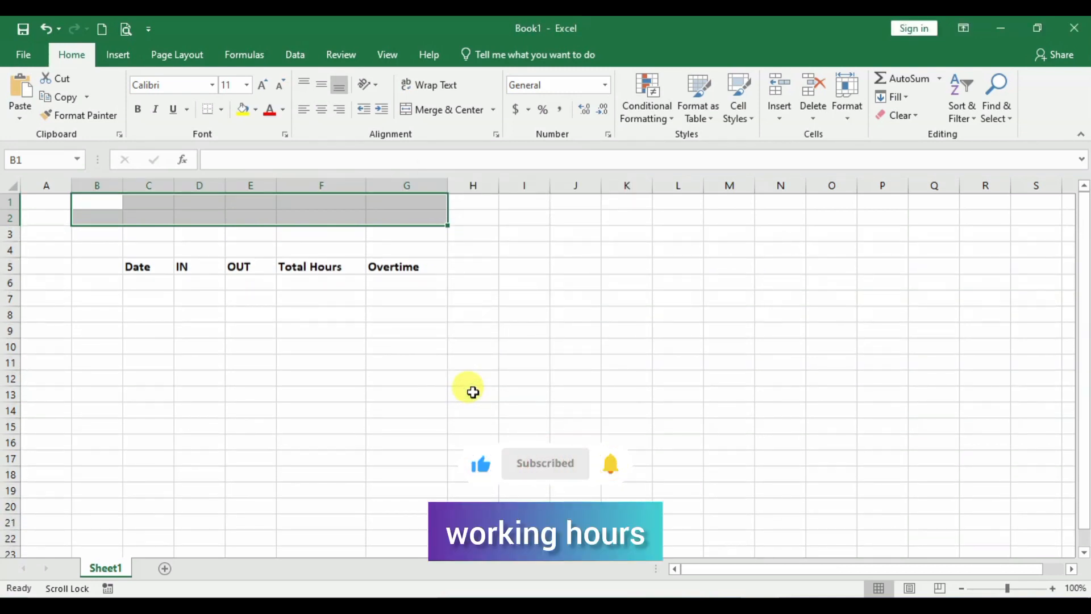
left_click(375, 314)
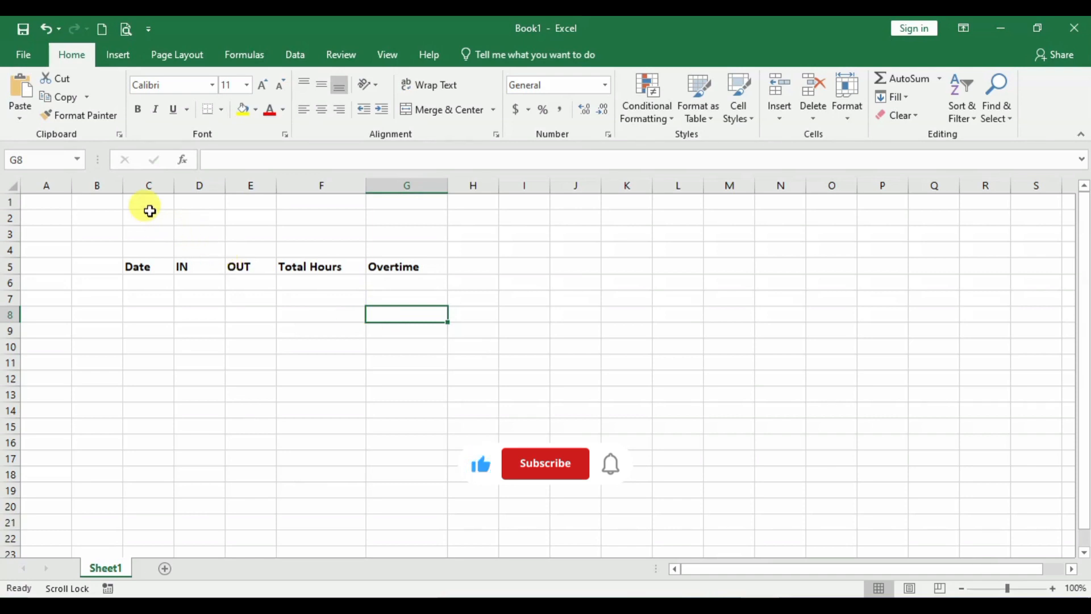
Step: Merge and center C1:G2, giving the merged cell a standard green fill and white font color
left_click_drag(149, 209, 398, 211)
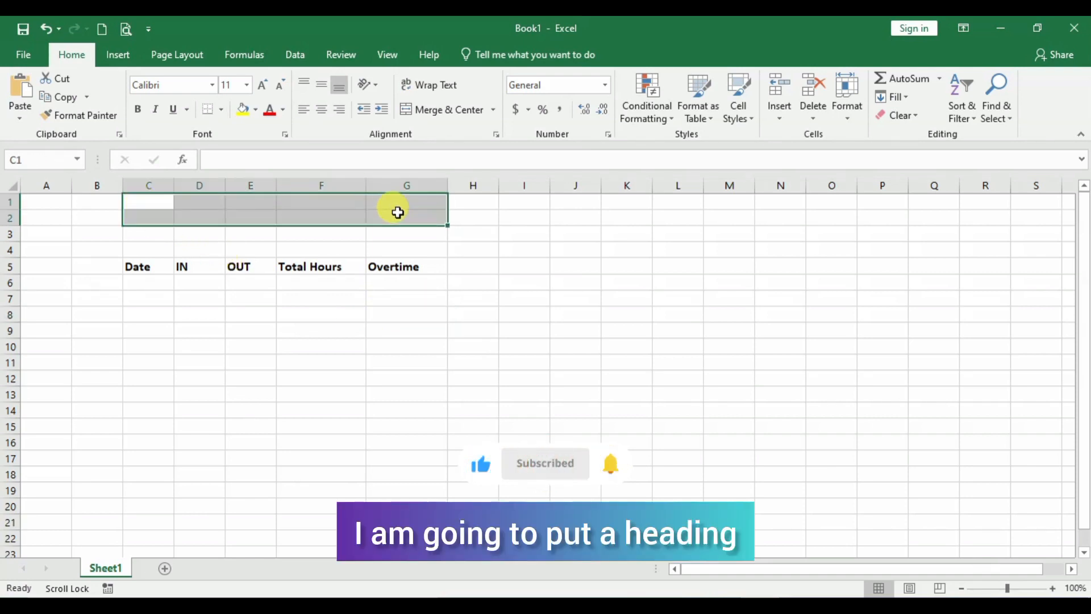
left_click(431, 116)
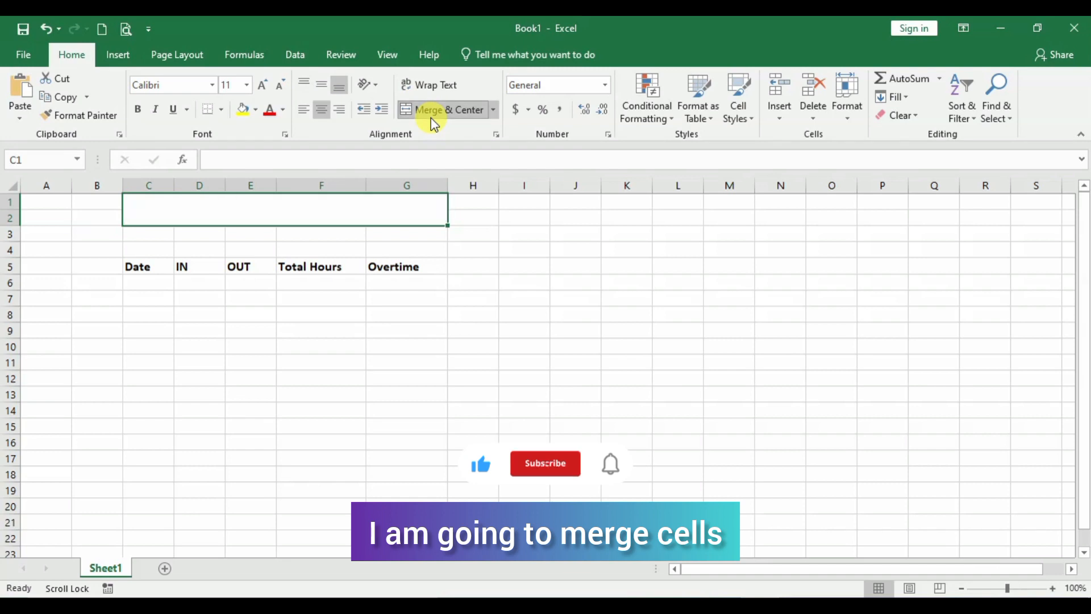
left_click(284, 111)
left_click(334, 252)
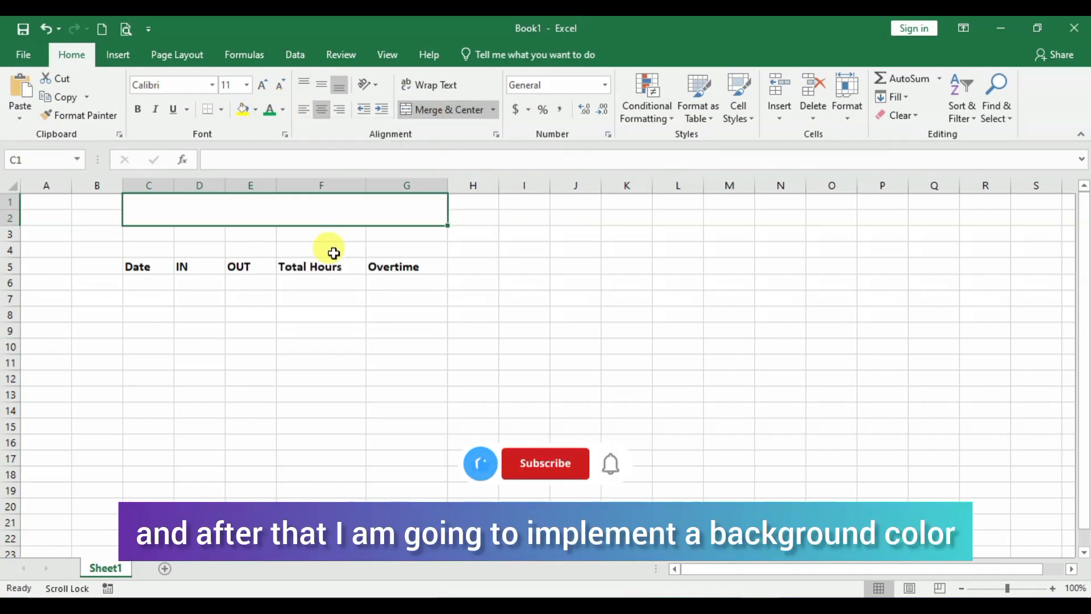
left_click(256, 112)
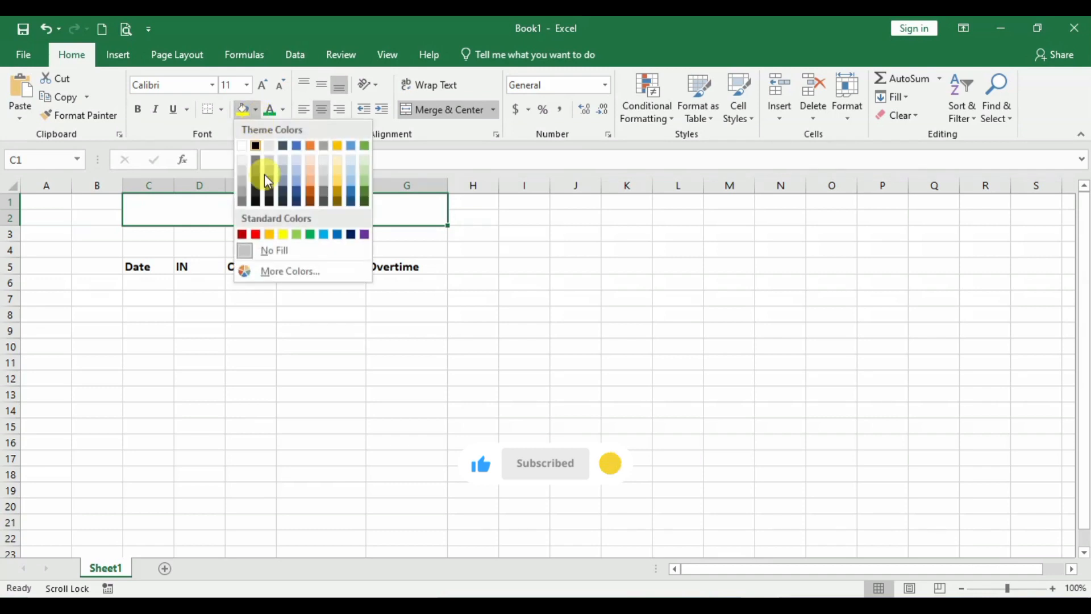
left_click(309, 234)
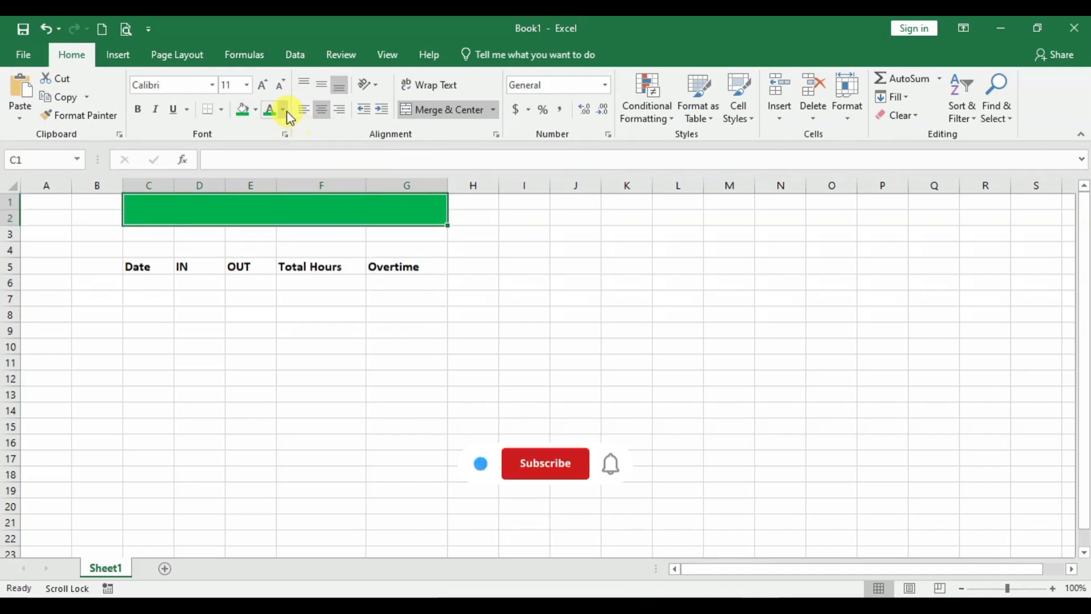
left_click(284, 111)
left_click(278, 161)
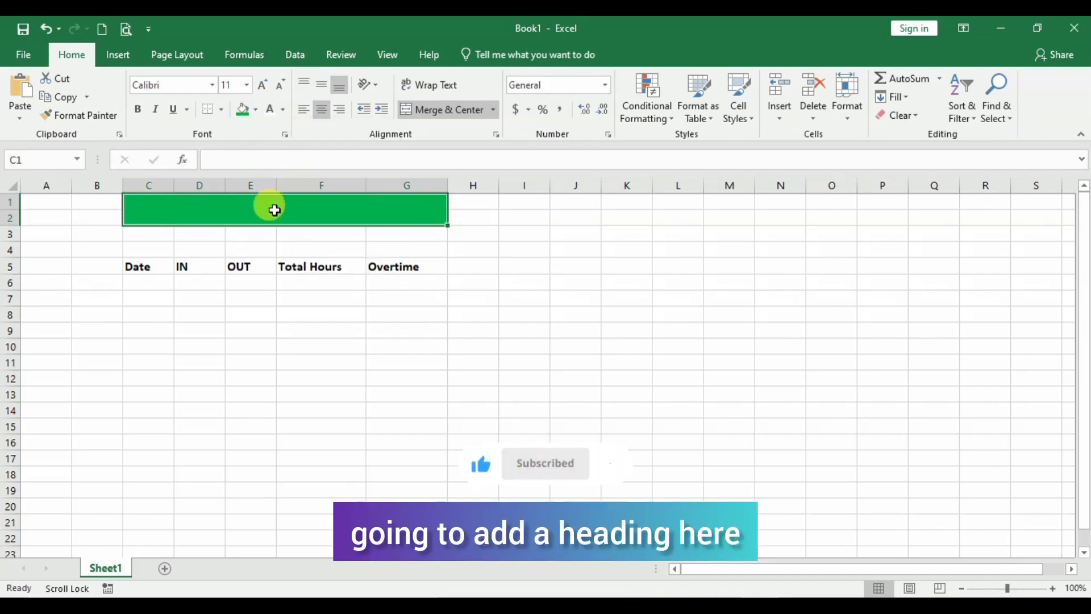
Step: Enter the heading OT CALCULATIONS in the merged green cell C1:G2
type("o")
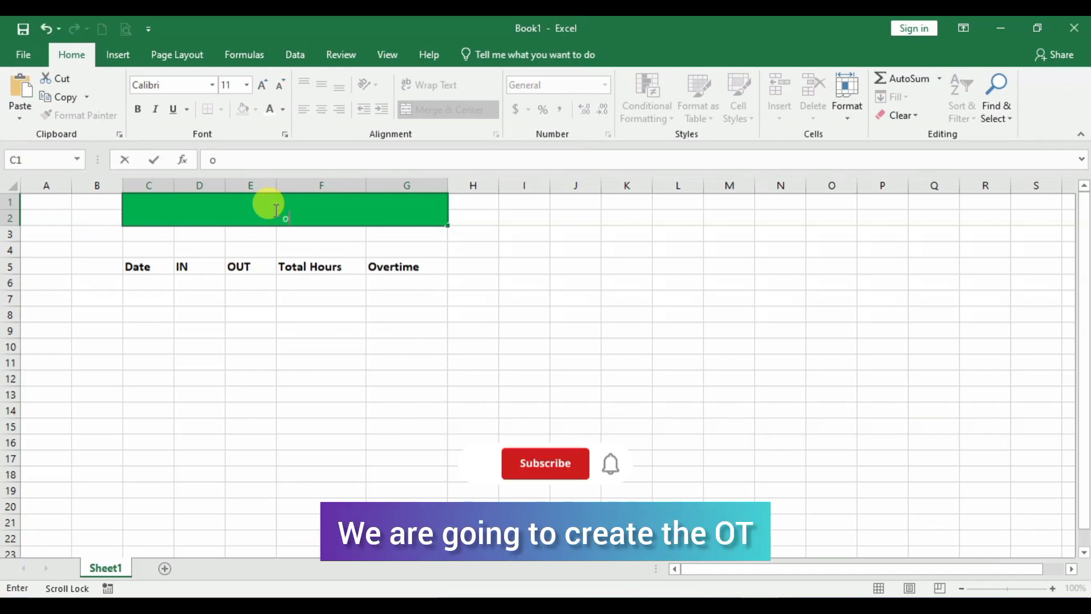
type("t")
key("BackSpace")
key("BackSpace")
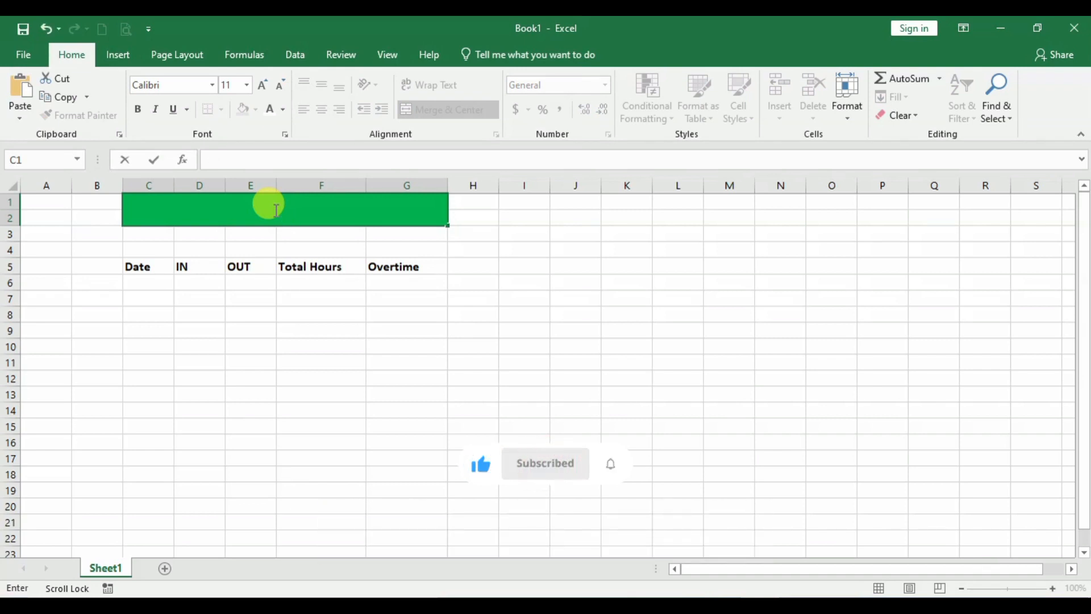
type("OT")
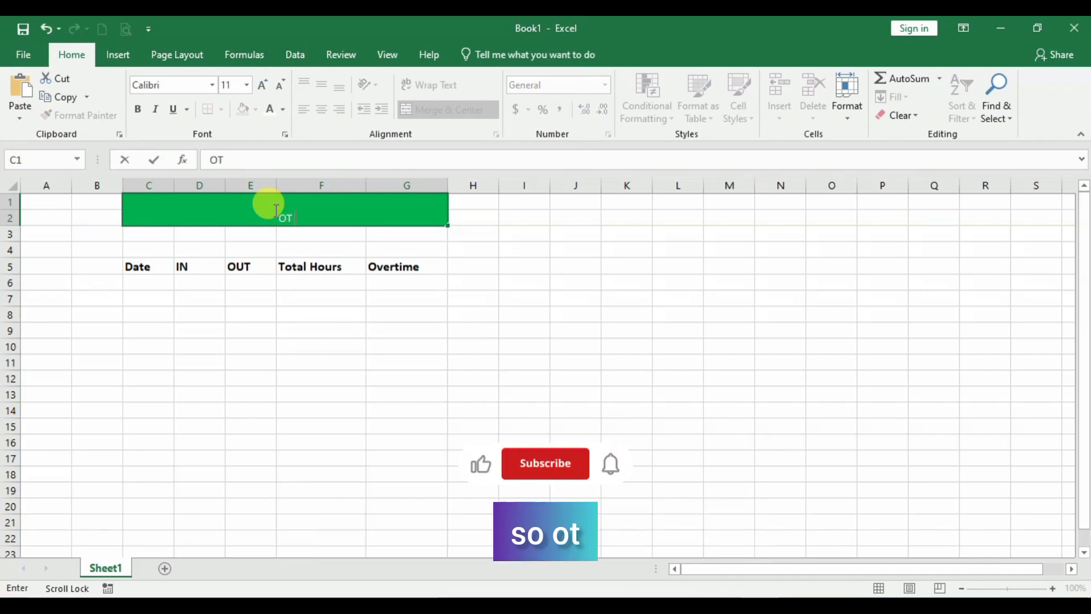
type(" CAL")
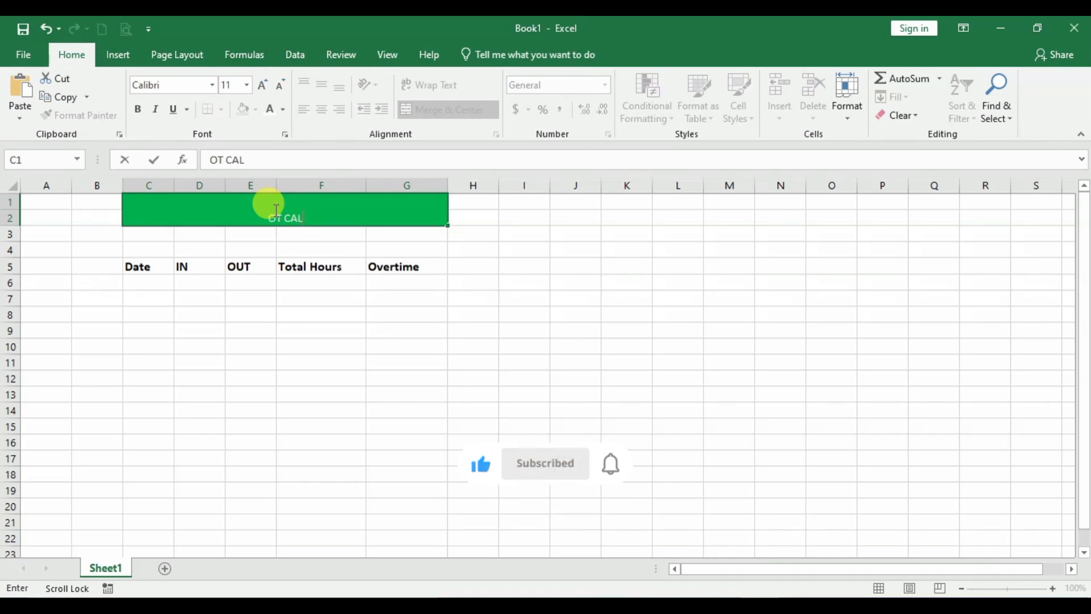
type("CULAT")
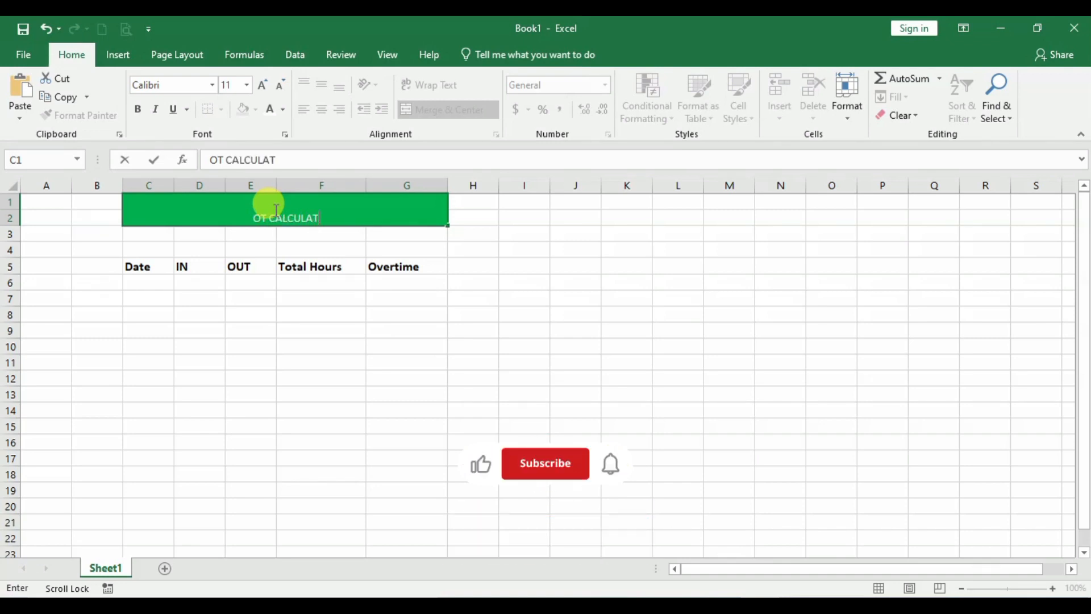
type("IONS")
left_click(380, 344)
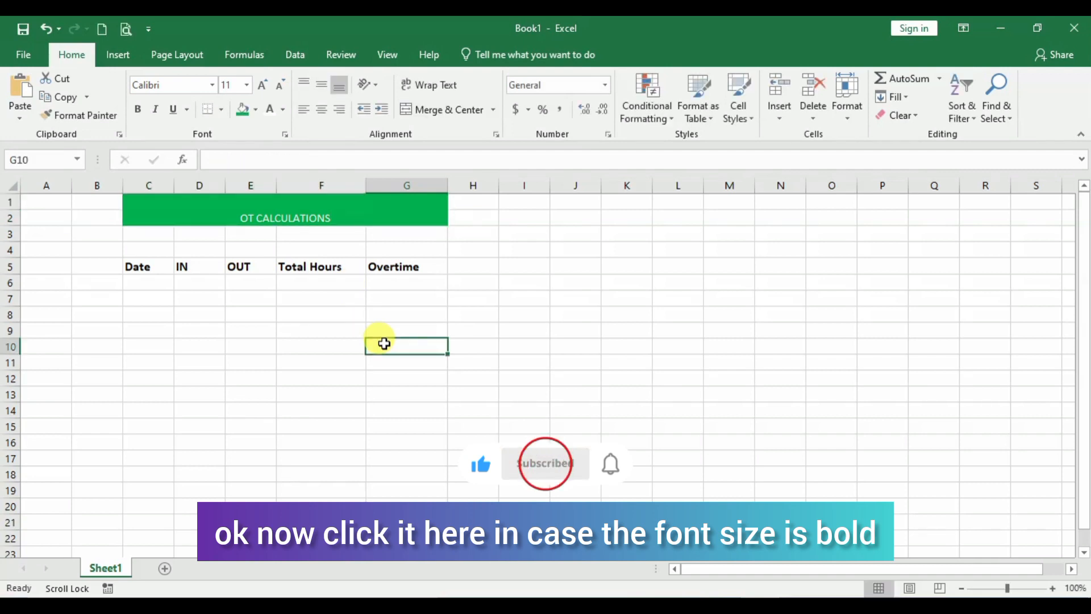
Step: Format the OT CALCULATIONS heading as bold at font size 22
left_click(374, 212)
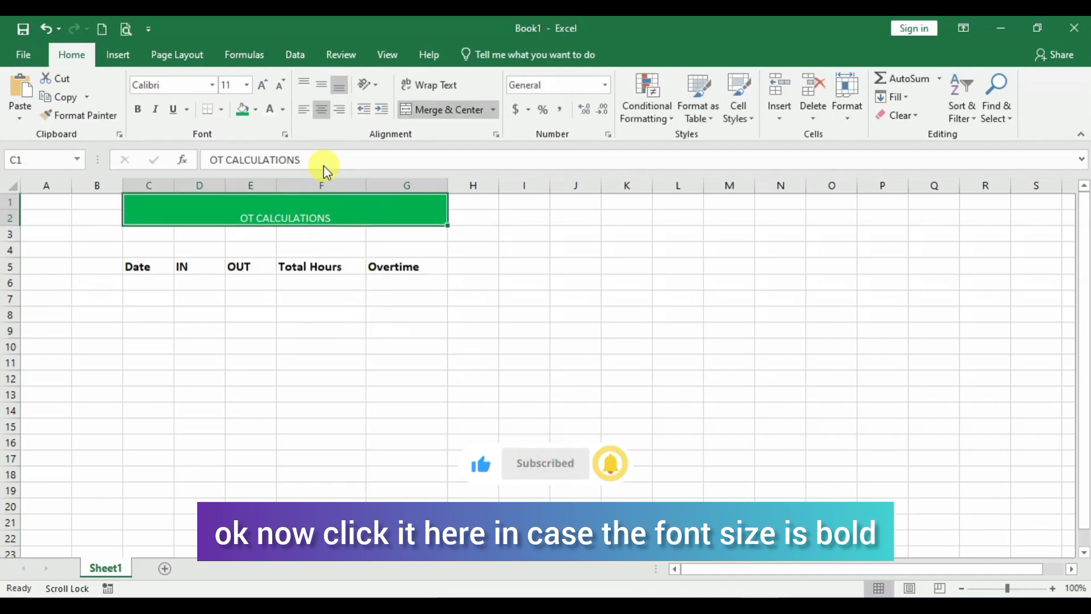
left_click(260, 86)
left_click(260, 87)
left_click(260, 87)
left_click(261, 86)
left_click(260, 87)
left_click(138, 109)
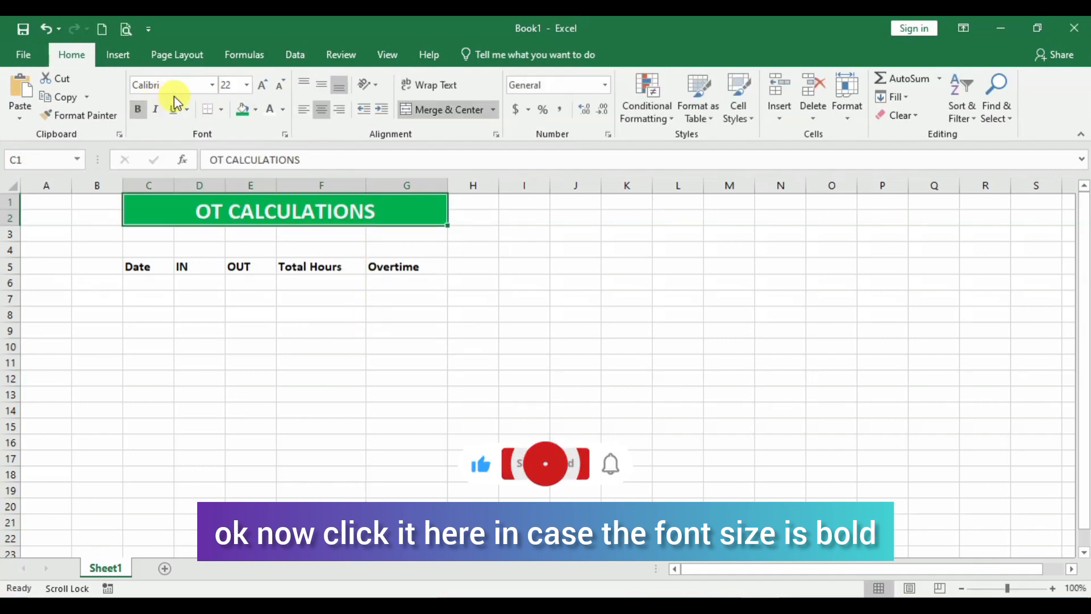
Step: Change the font of the OT CALCULATIONS heading to Panton Black Cap
left_click(179, 84)
type("P")
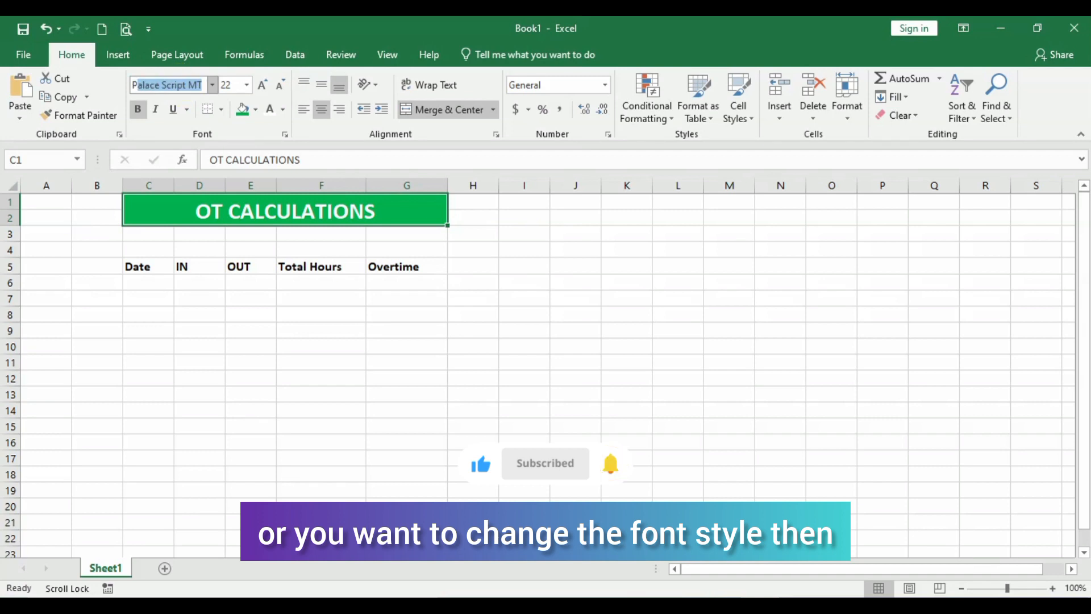
type("anton Black Cap")
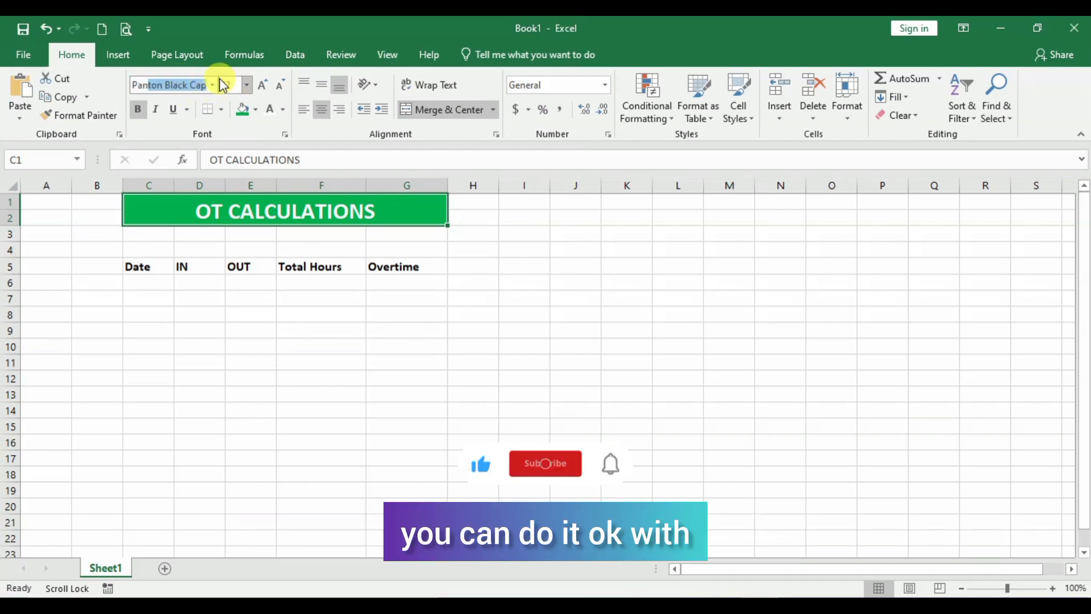
key("Return")
left_click(259, 297)
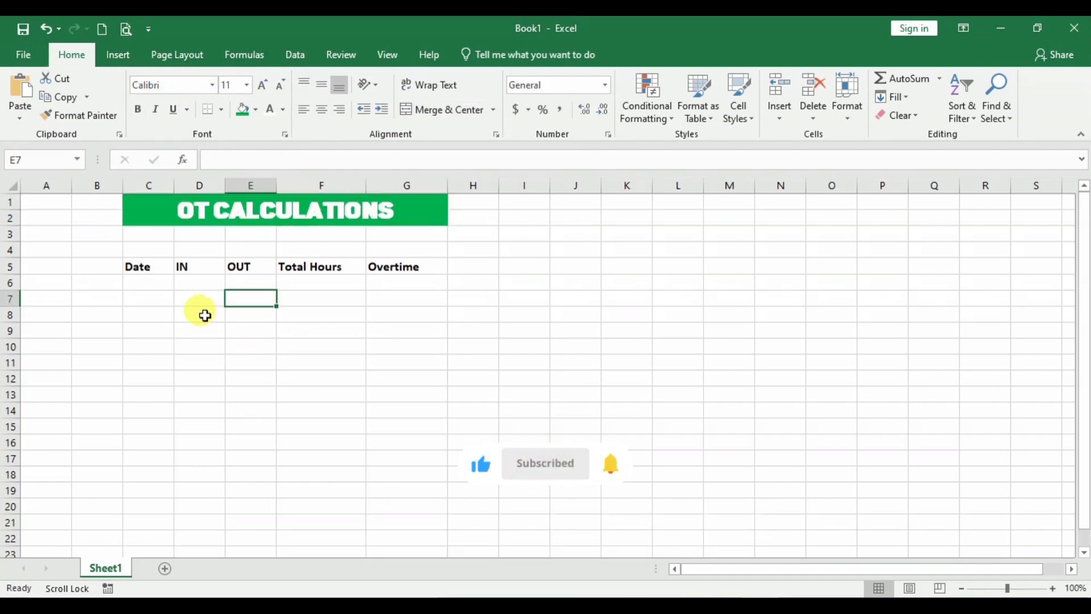
right_click(184, 244)
left_click(184, 245)
right_click(201, 246)
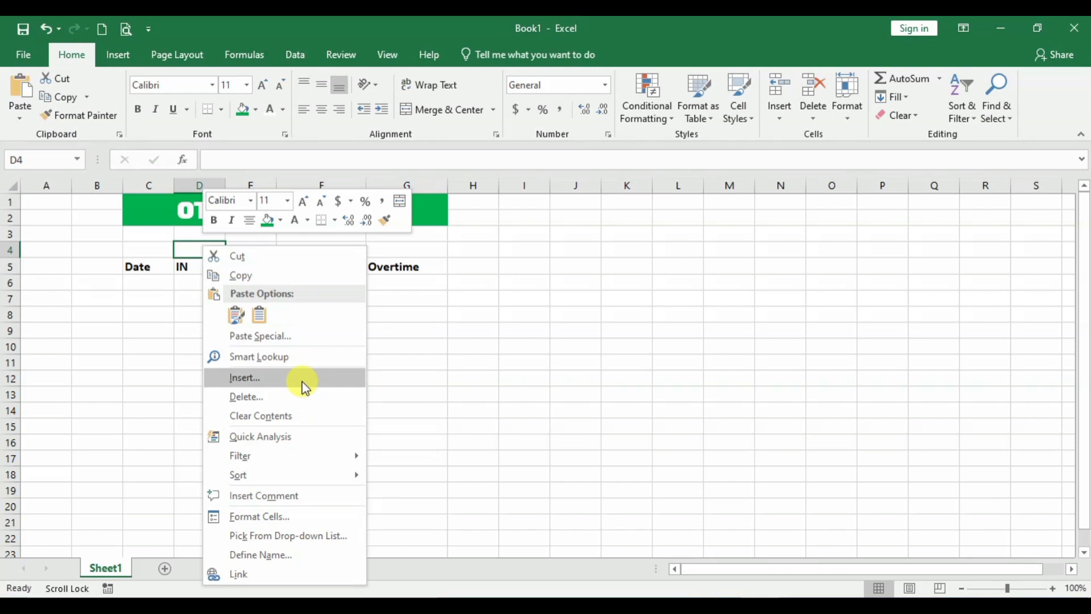
left_click(305, 382)
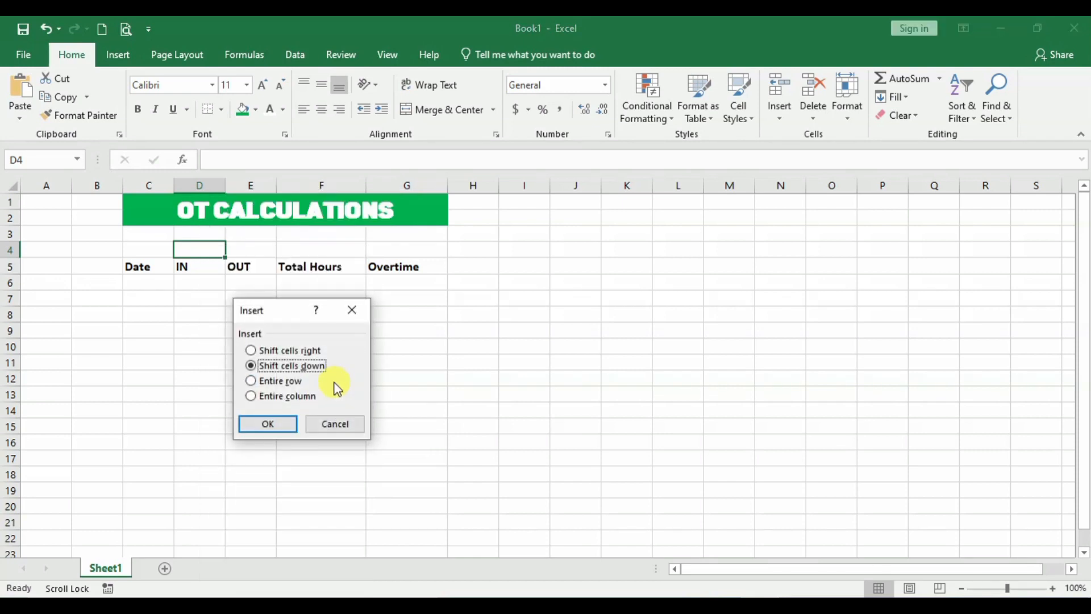
left_click(268, 424)
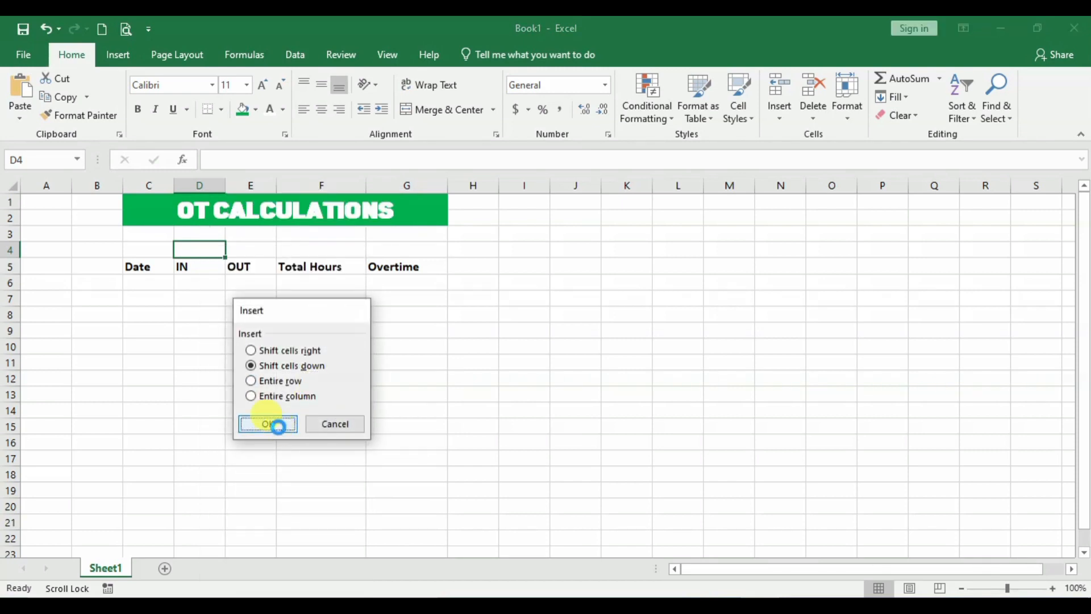
key("ctrl+z")
Step: Insert an entire row at row 4, above the header row
left_click(247, 248)
right_click(248, 248)
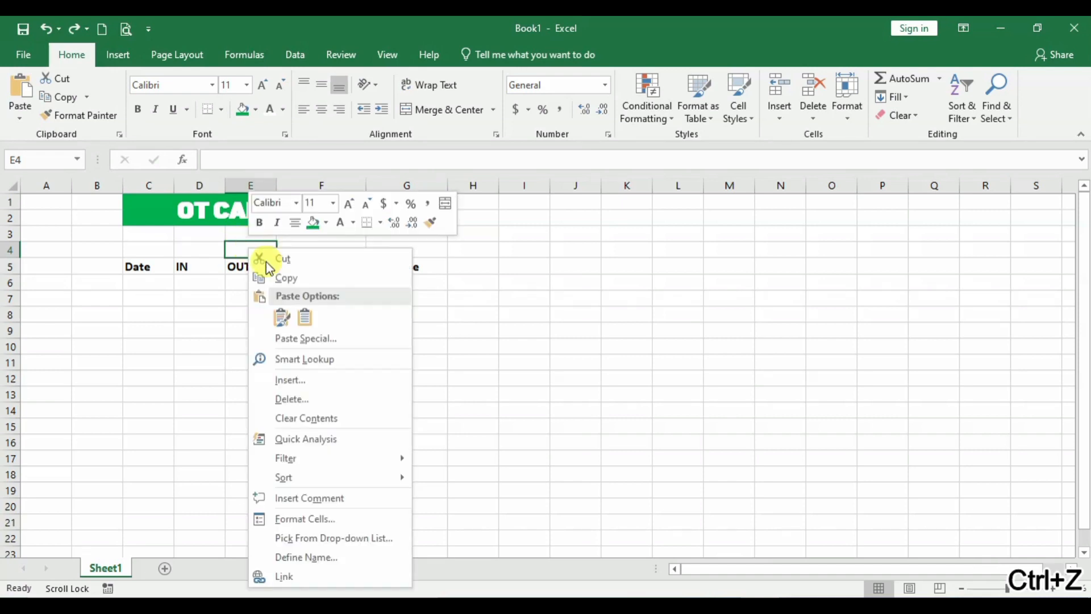
left_click(337, 379)
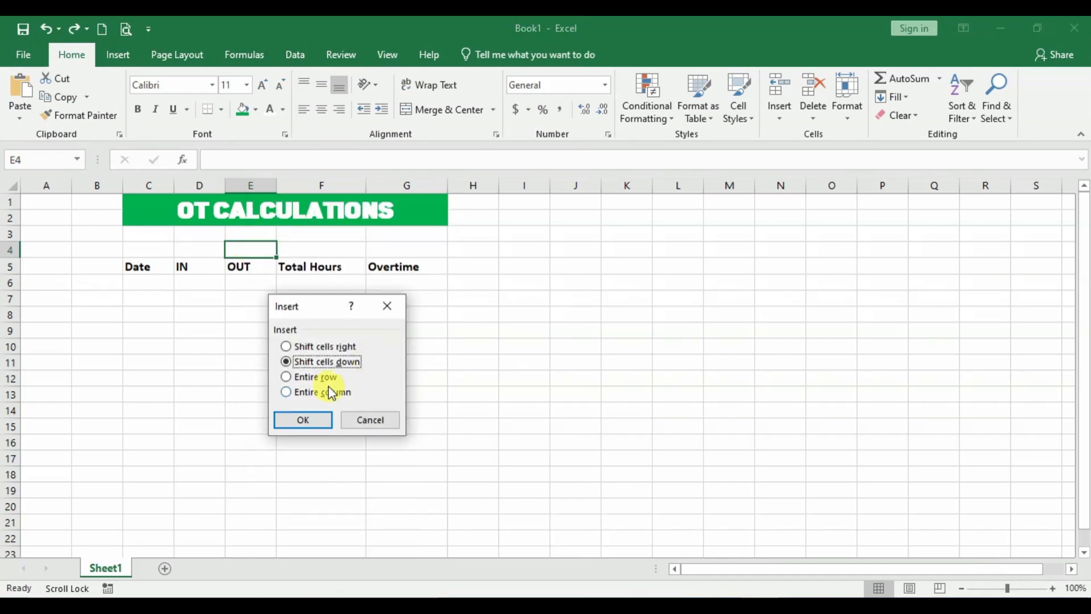
left_click(305, 420)
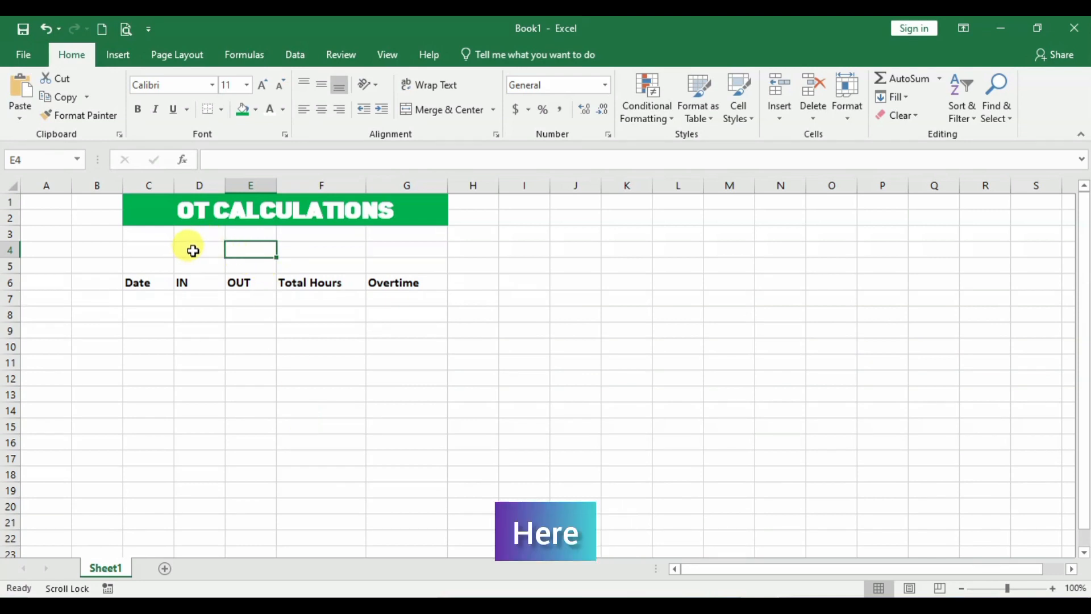
Step: Merge and center cells D4:E4 between the heading and the header row
left_click_drag(185, 247, 246, 255)
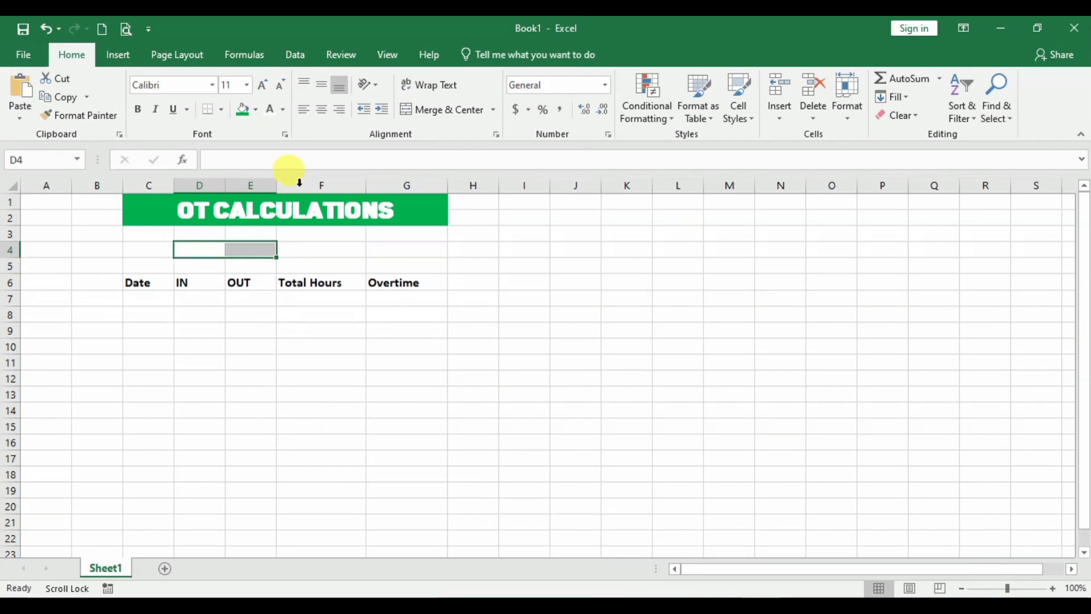
left_click(439, 108)
left_click(306, 246)
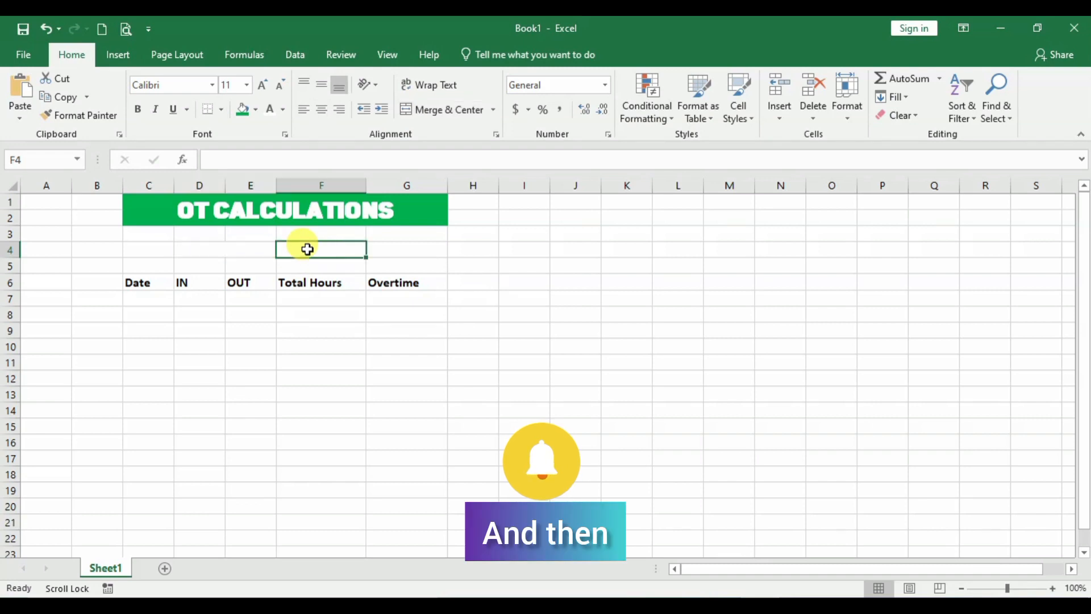
Step: Enter the label Working Hours in the merged cell D4:E4, correcting its spelling
left_click(264, 247)
type("wP")
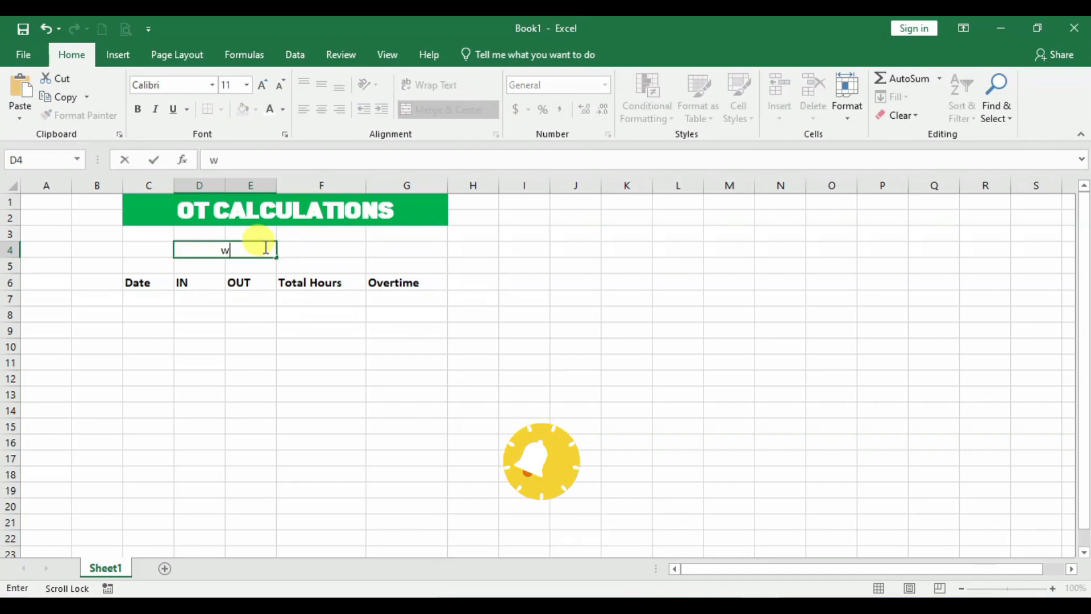
type("RKING")
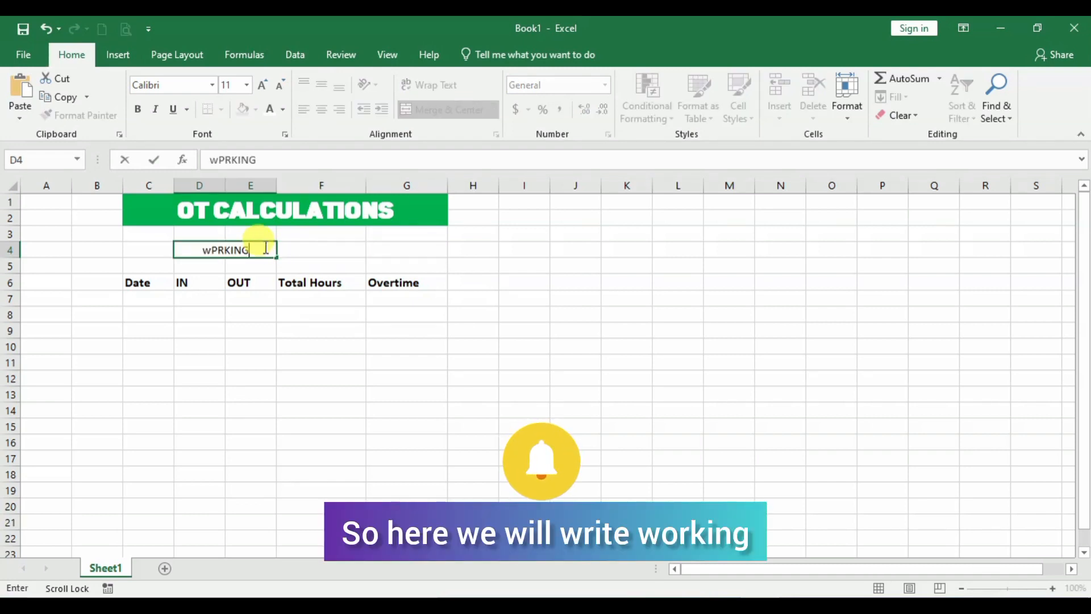
type(" Hours")
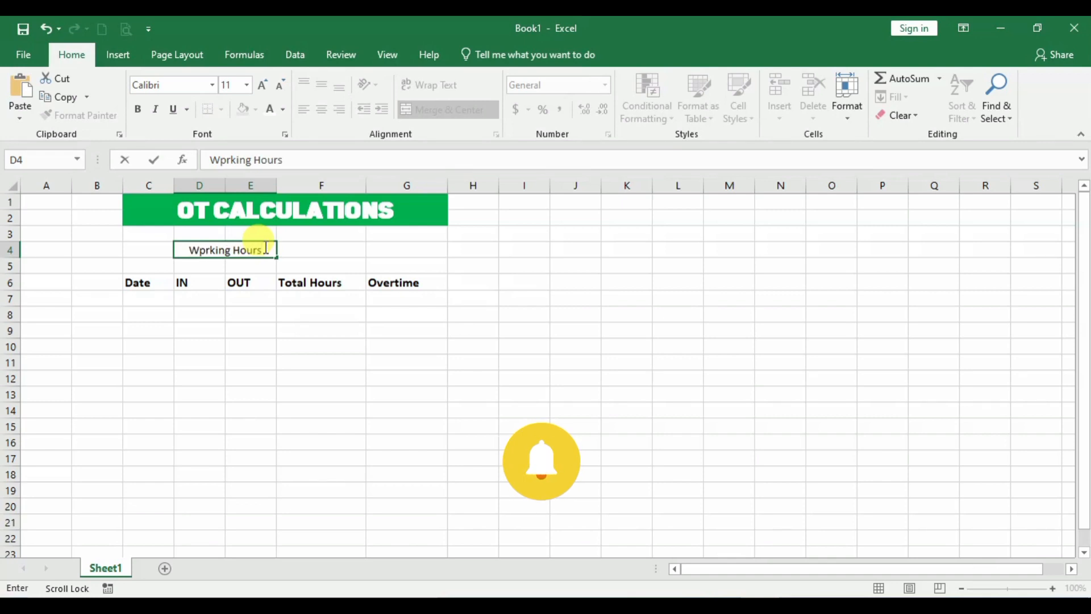
left_click(288, 316)
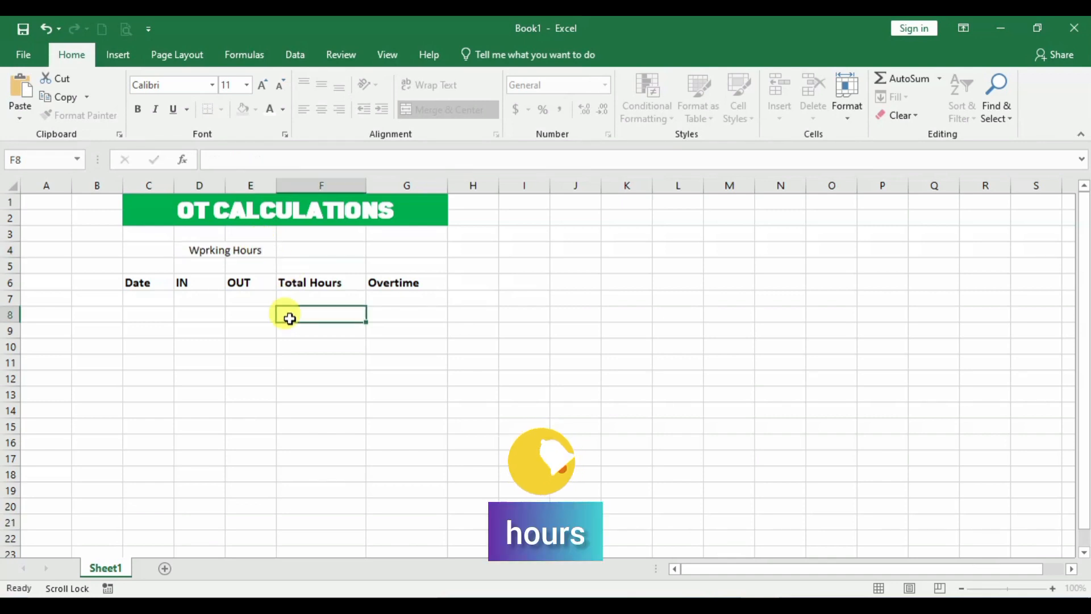
left_click(204, 248)
double_click(204, 249)
key("BackSpace")
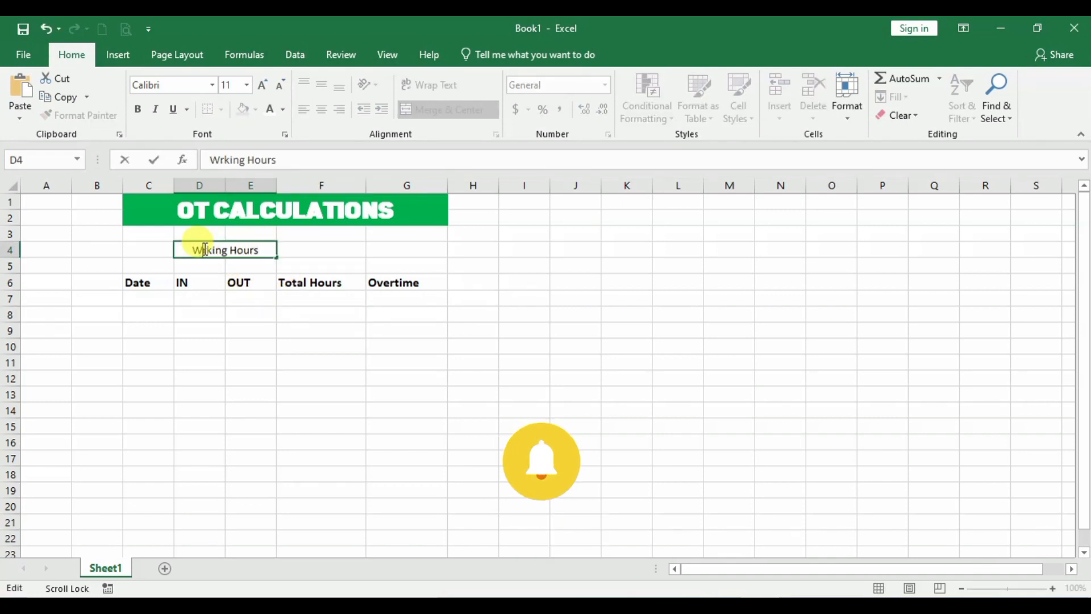
type("o")
Step: Enter 8 as the working hours value in cell F4
left_click(309, 247)
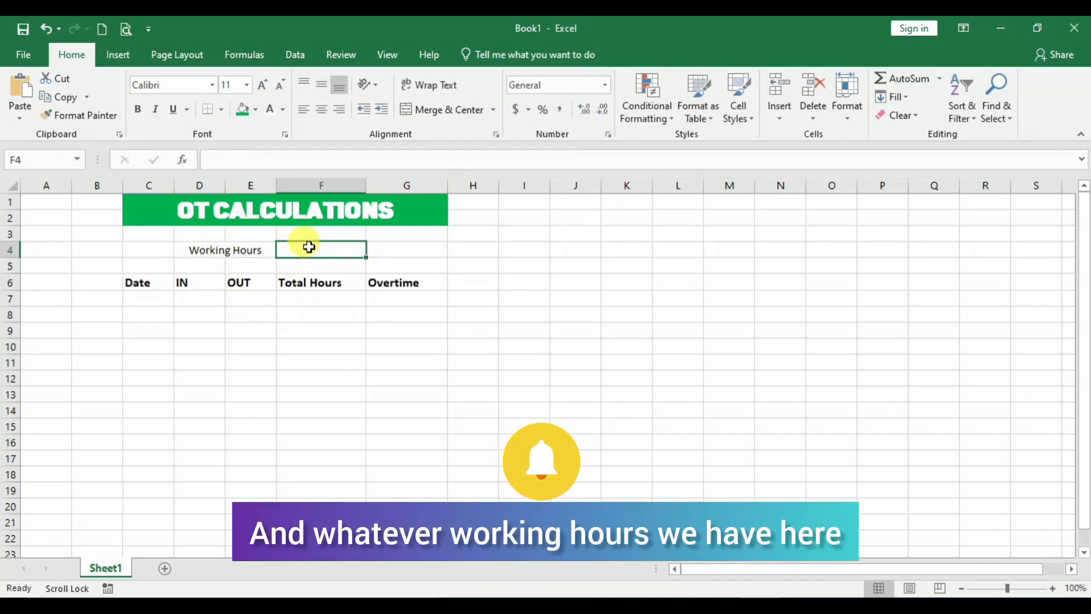
type("8")
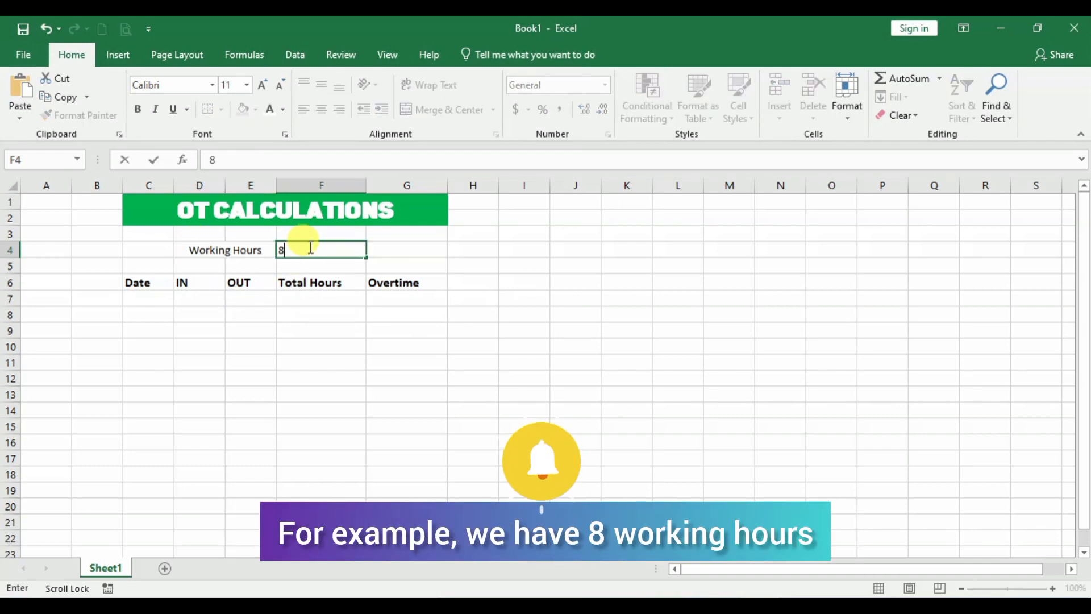
left_click(186, 247)
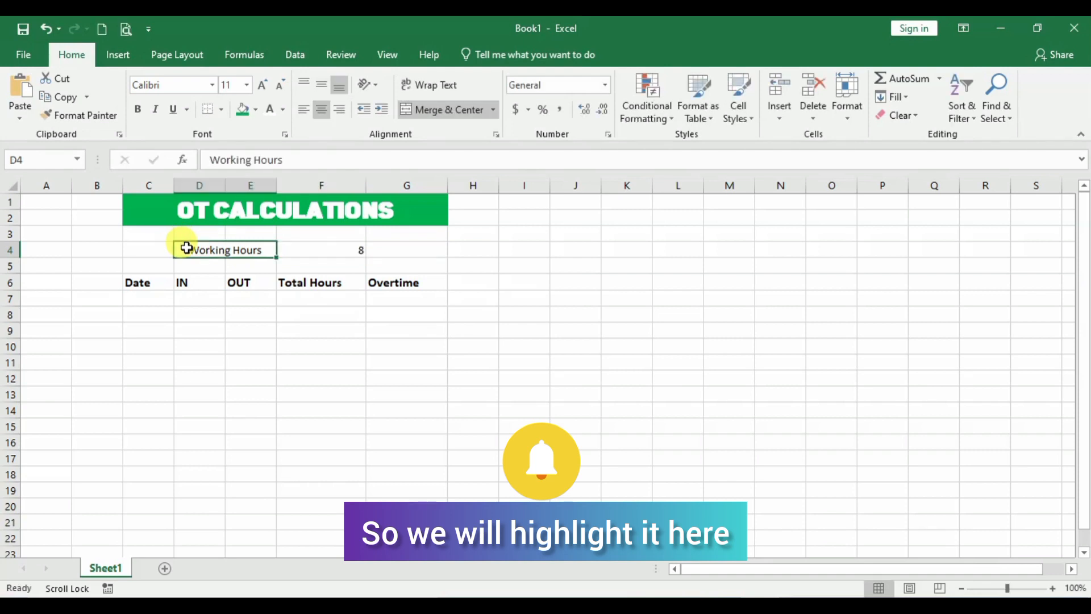
Step: Format the Working Hours label and its value in D4:F4 with a blue theme fill and larger bold white text
left_click_drag(186, 248, 335, 248)
left_click(257, 112)
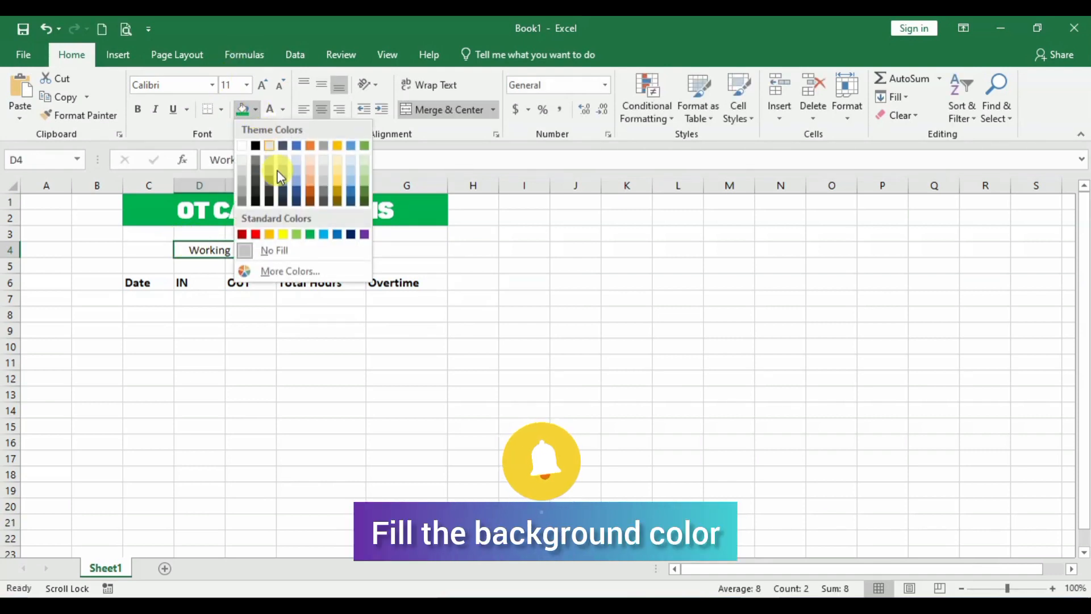
left_click(292, 145)
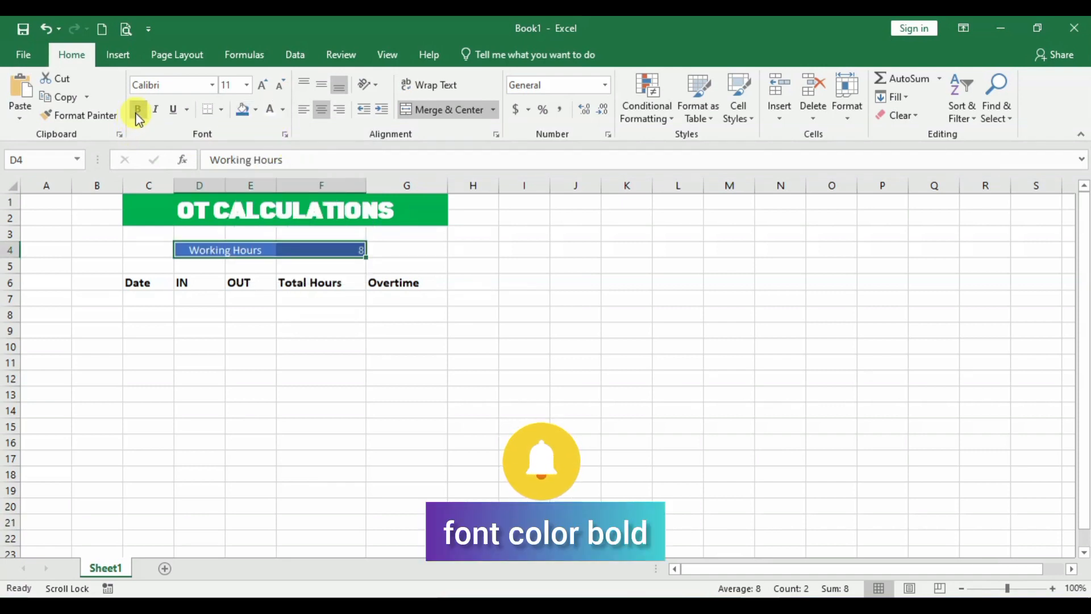
left_click(258, 86)
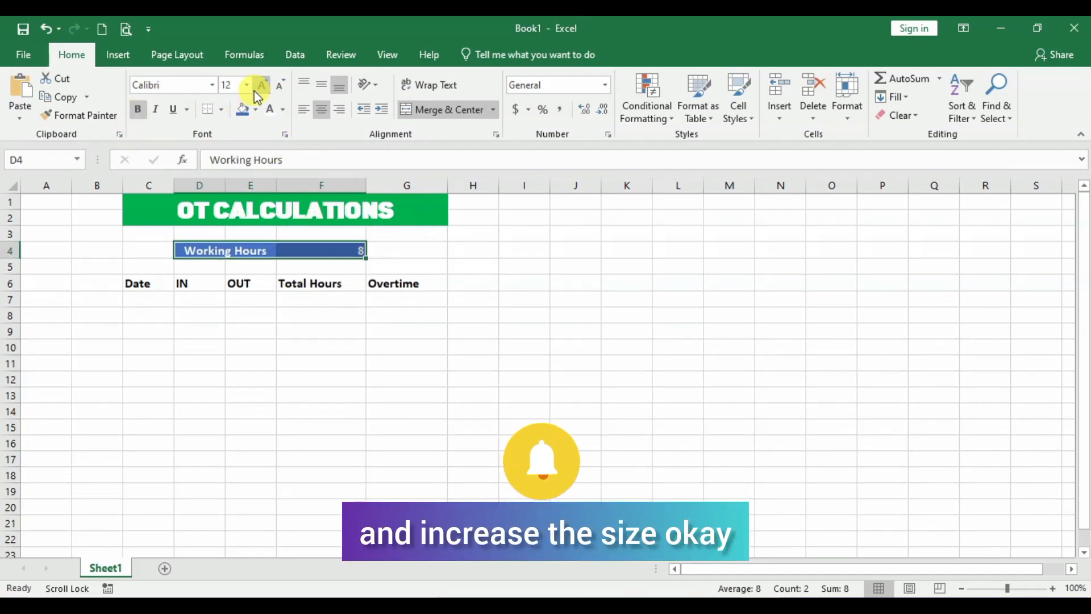
left_click(258, 88)
left_click(254, 365)
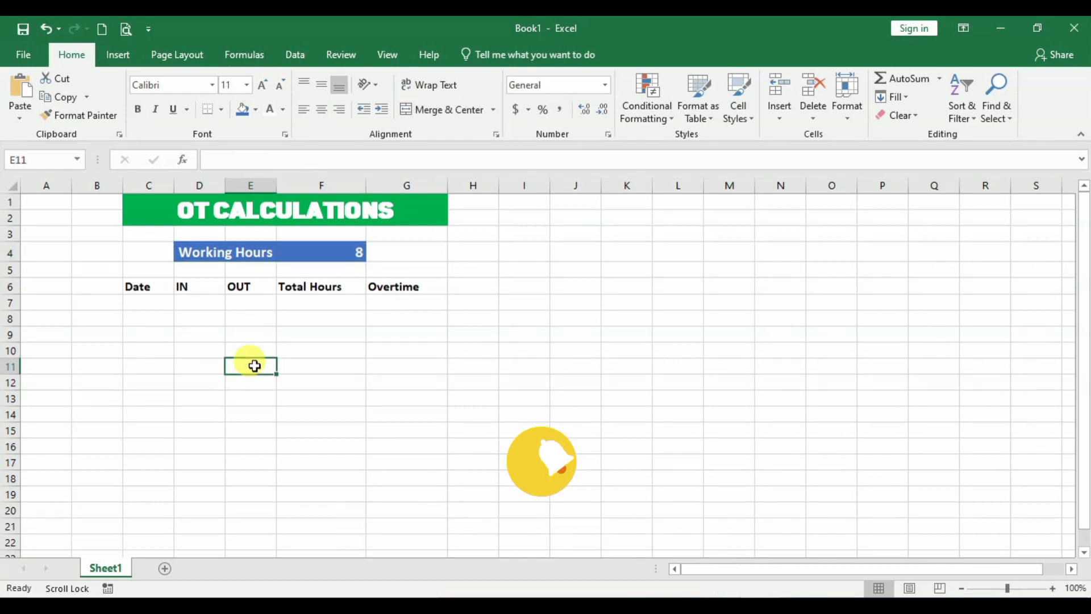
Step: Enter the first date, 01-01-2024, in cell C7 under the Date header
left_click(129, 305)
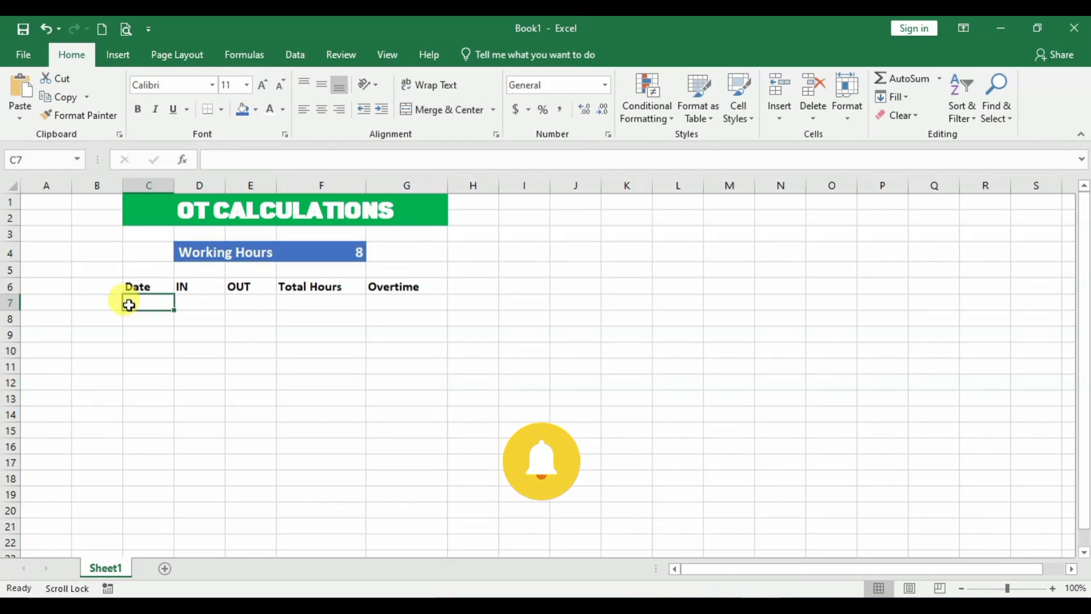
type("01-01-2")
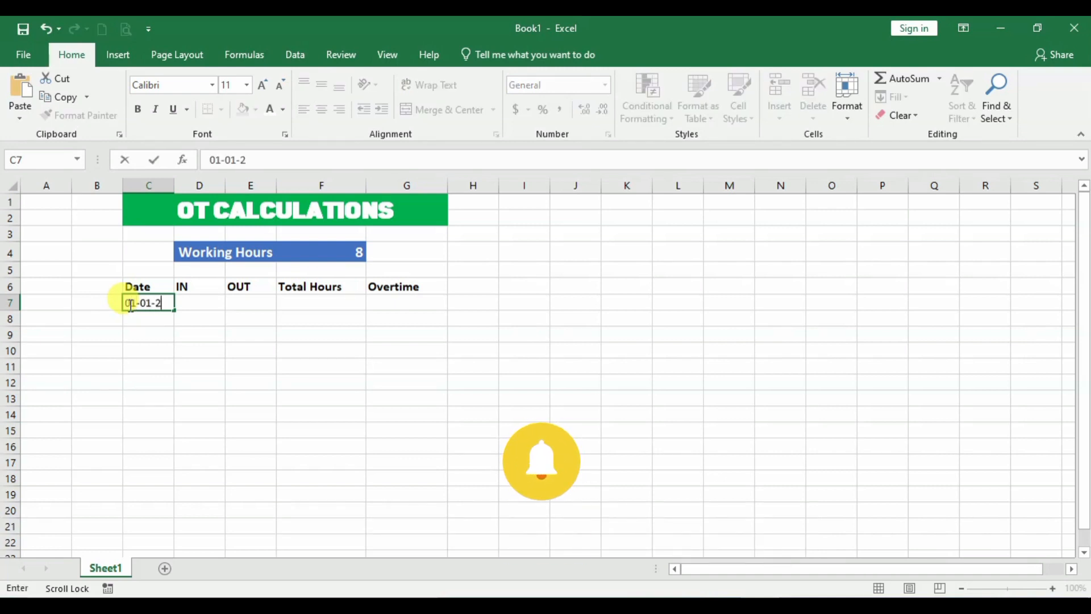
type("024")
left_click(188, 440)
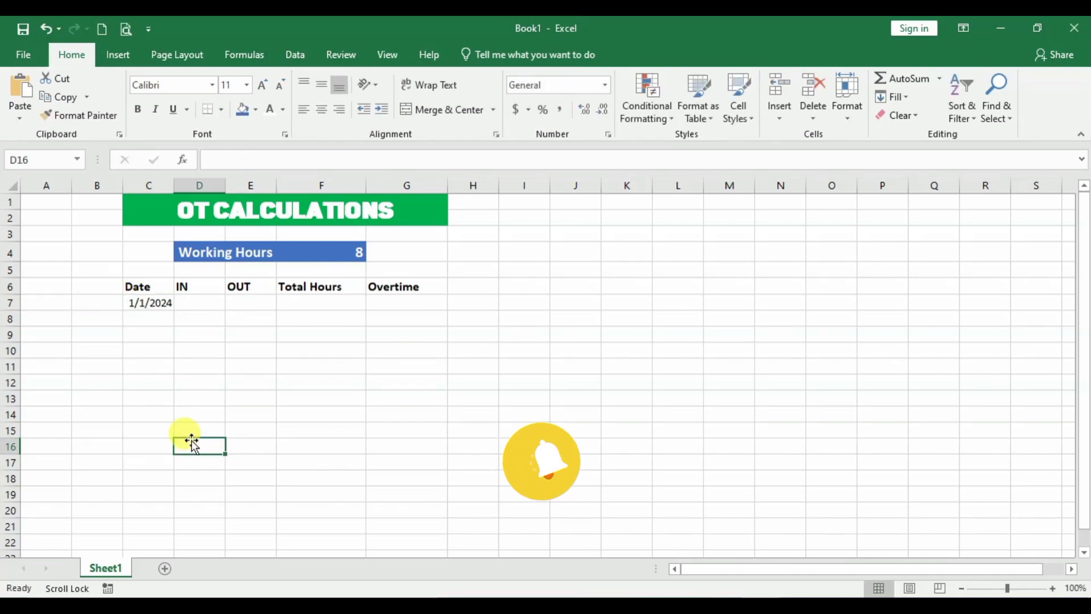
left_click(155, 317)
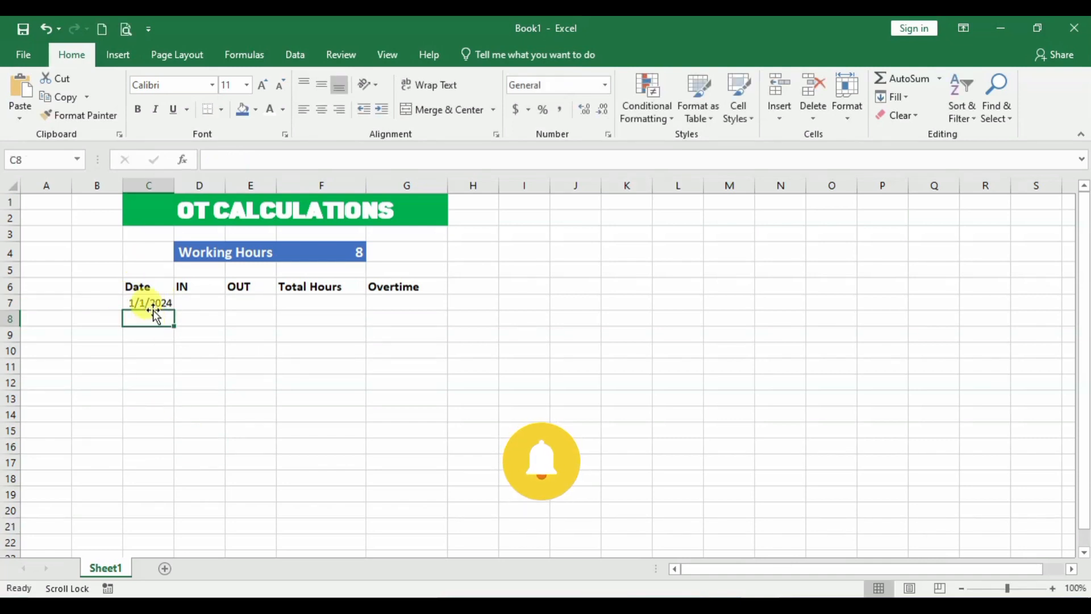
Step: Format the date in C7 with the 2012-03-14 date type and fill the date series down to C20
left_click(152, 303)
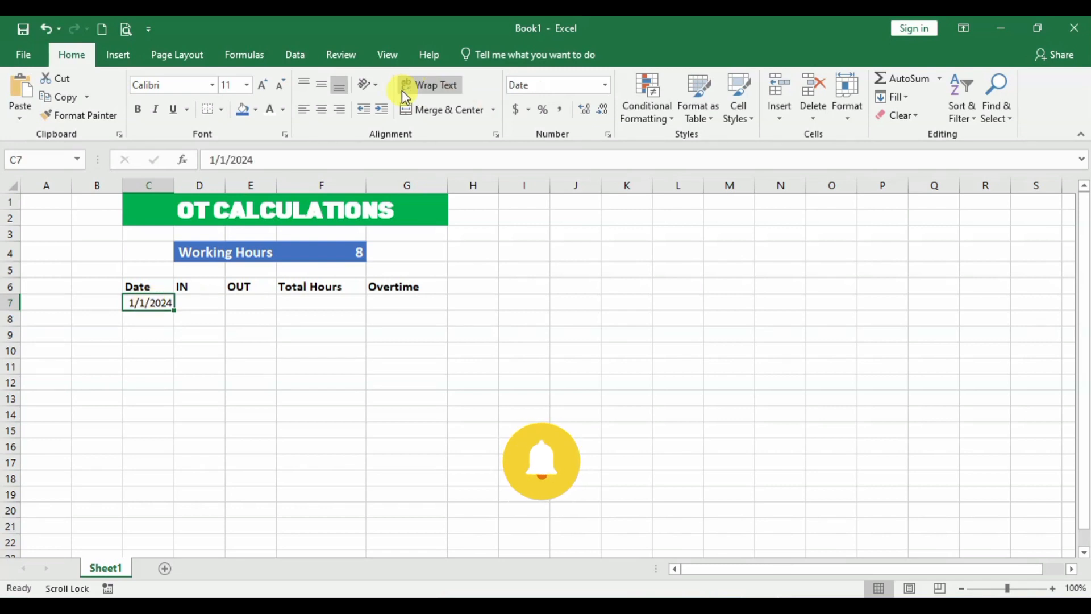
left_click(604, 86)
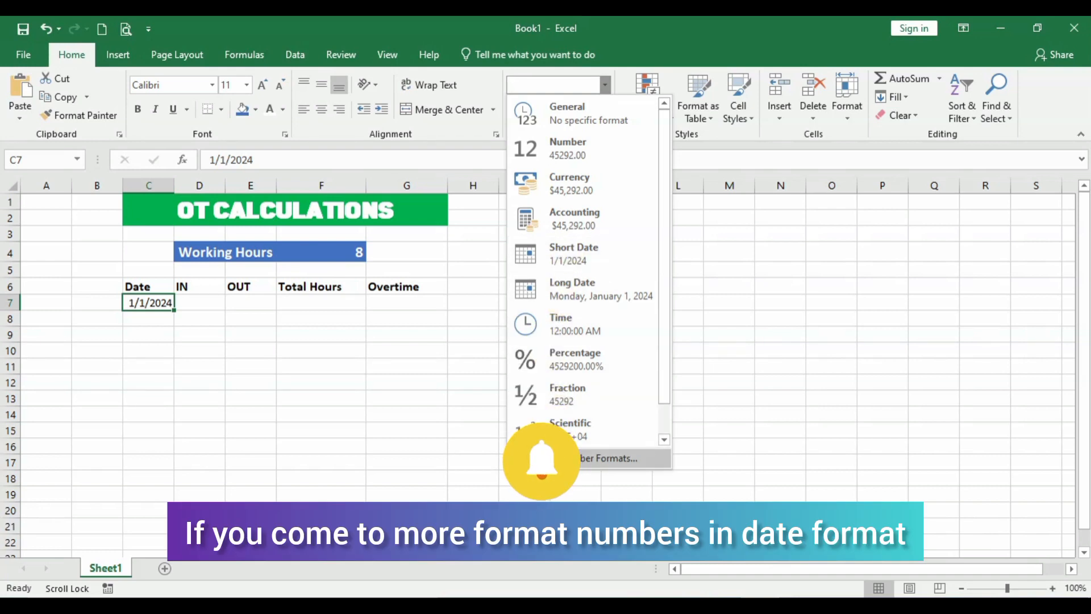
left_click(557, 458)
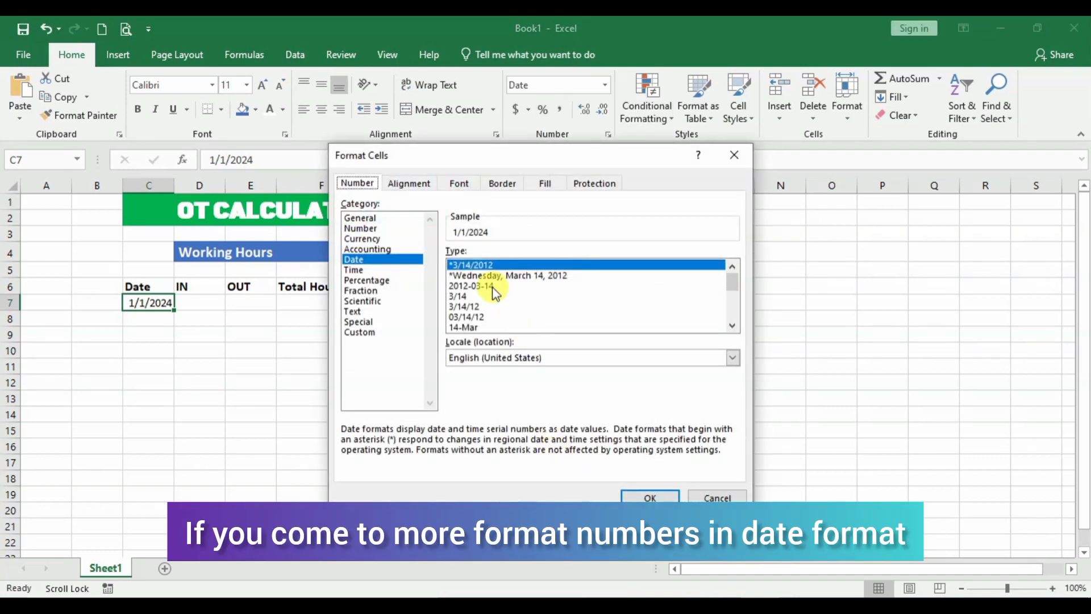
left_click(492, 287)
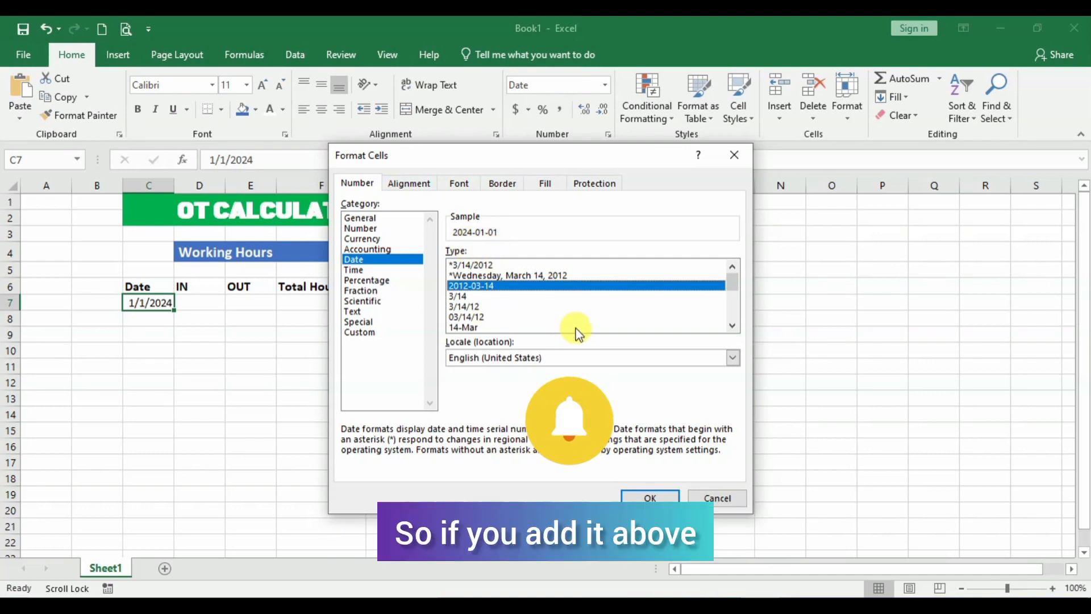
scroll(732, 292, "down", 1)
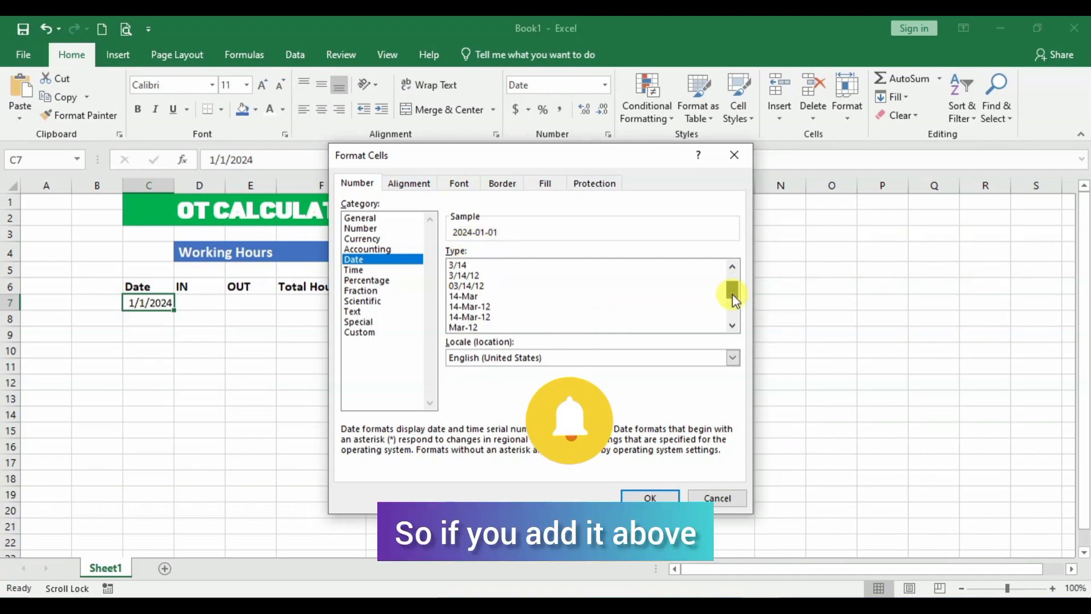
left_click(487, 317)
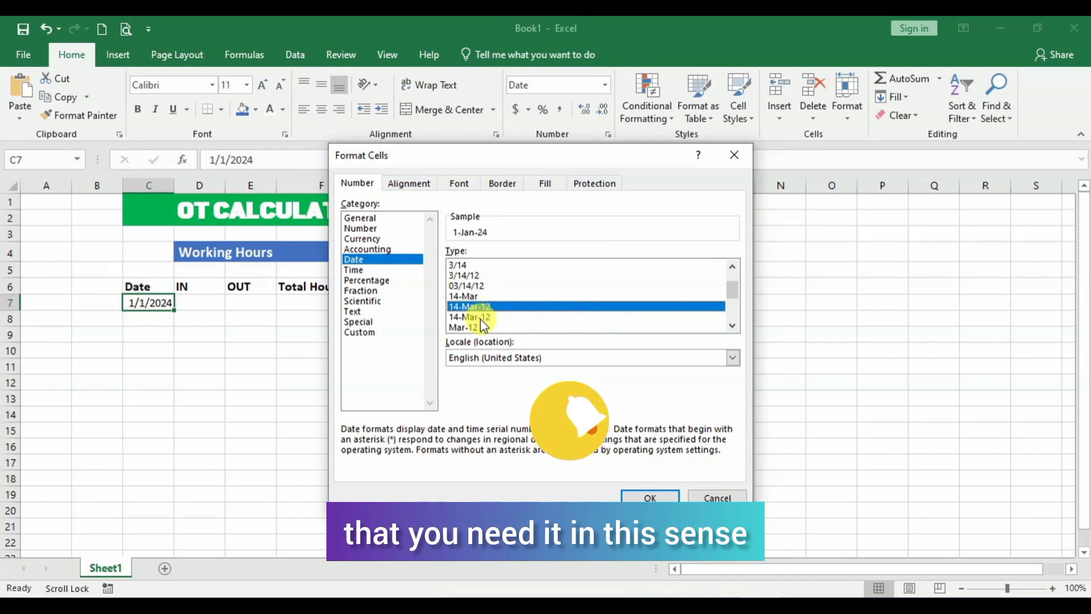
left_click_drag(728, 295, 731, 308)
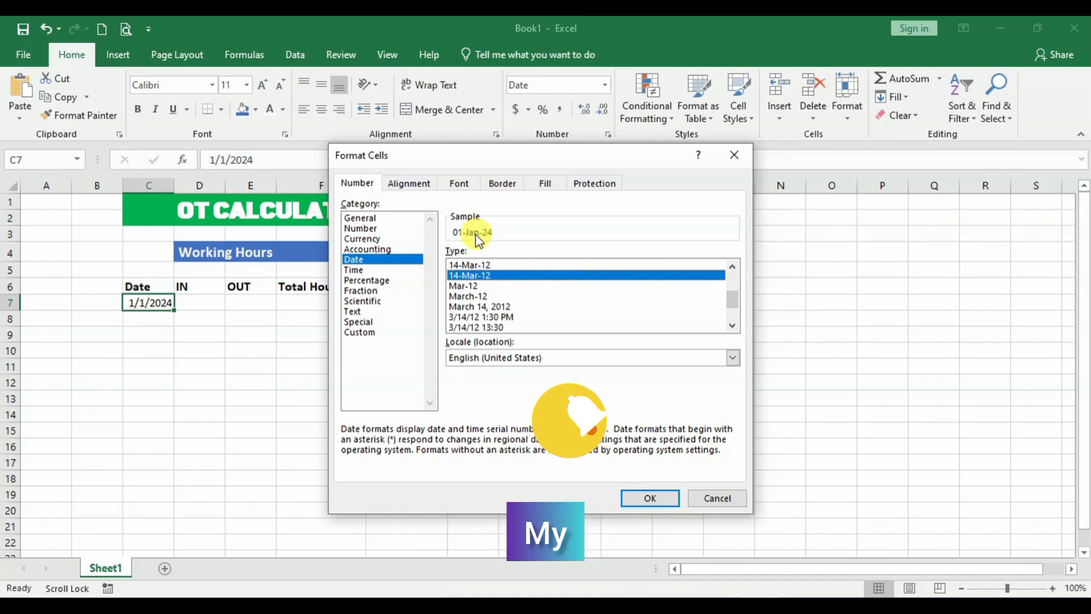
mouse_move(737, 297)
left_mouse_down()
mouse_move(738, 312)
mouse_move(736, 279)
left_mouse_up()
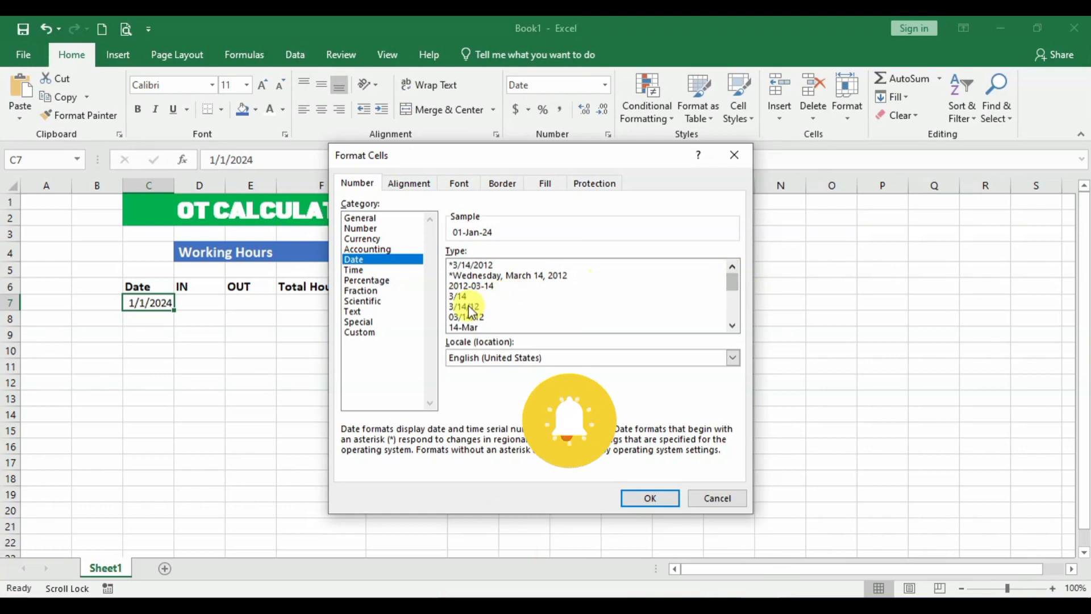
left_click(476, 286)
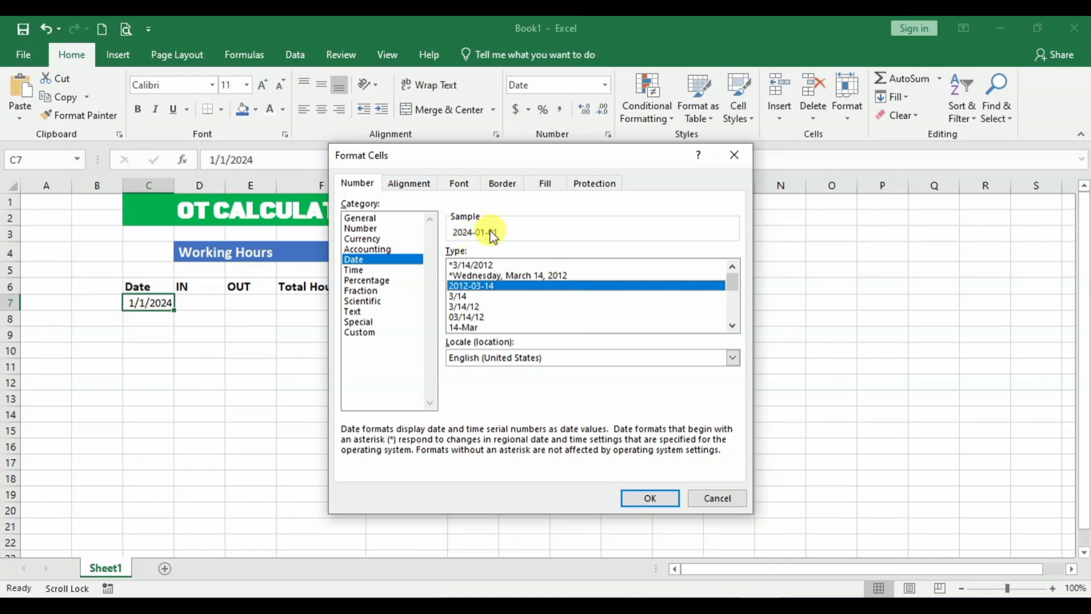
left_click(641, 495)
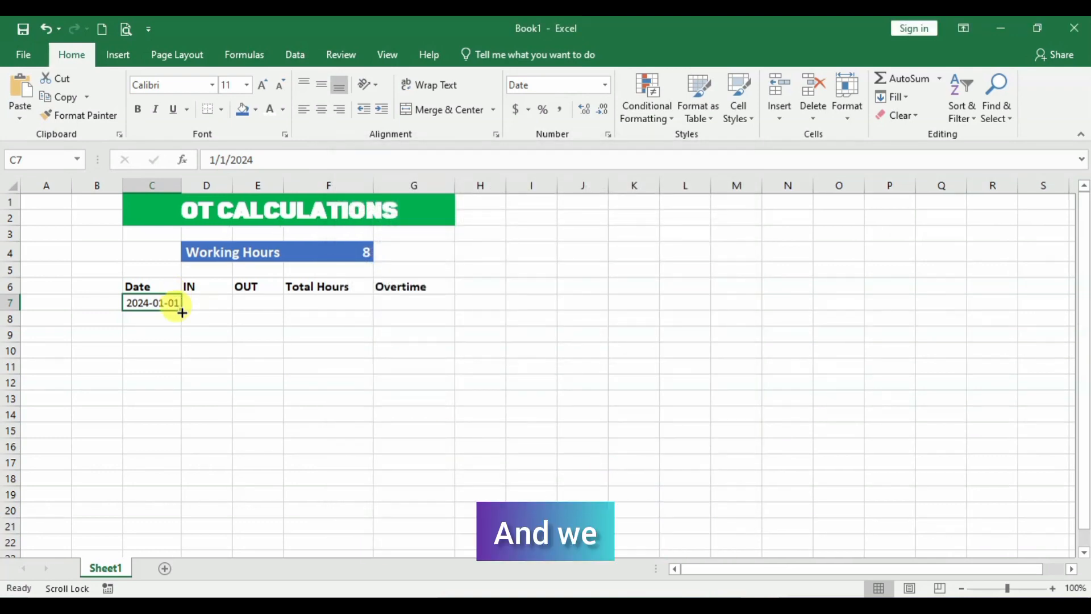
left_click_drag(182, 312, 166, 510)
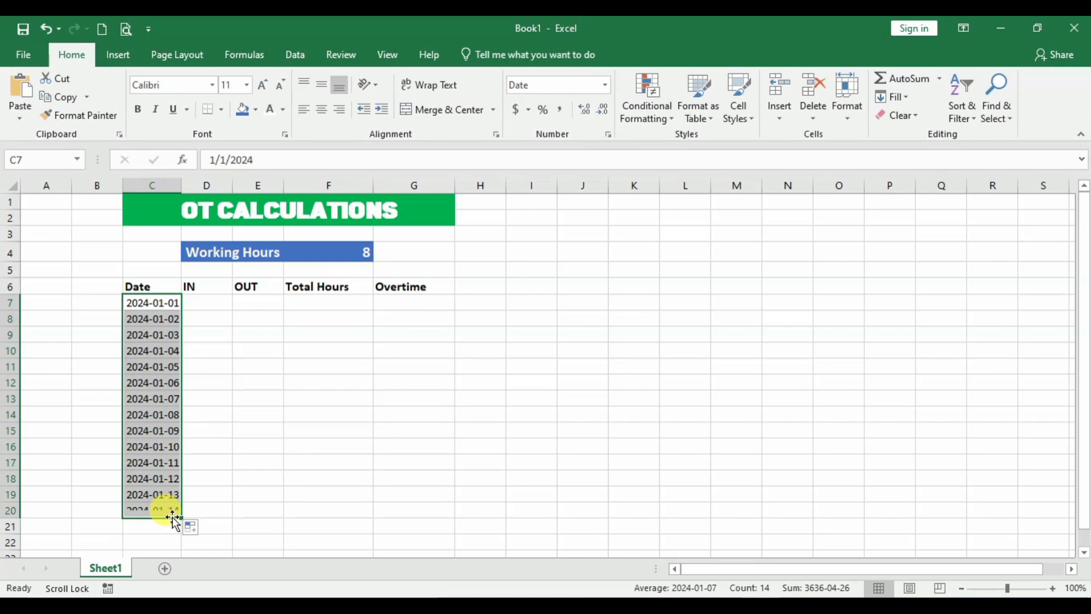
Step: Enter 08:00 as the IN time in D7 and 16:00 as the OUT time in E7 for 2024-01-01
left_click(219, 302)
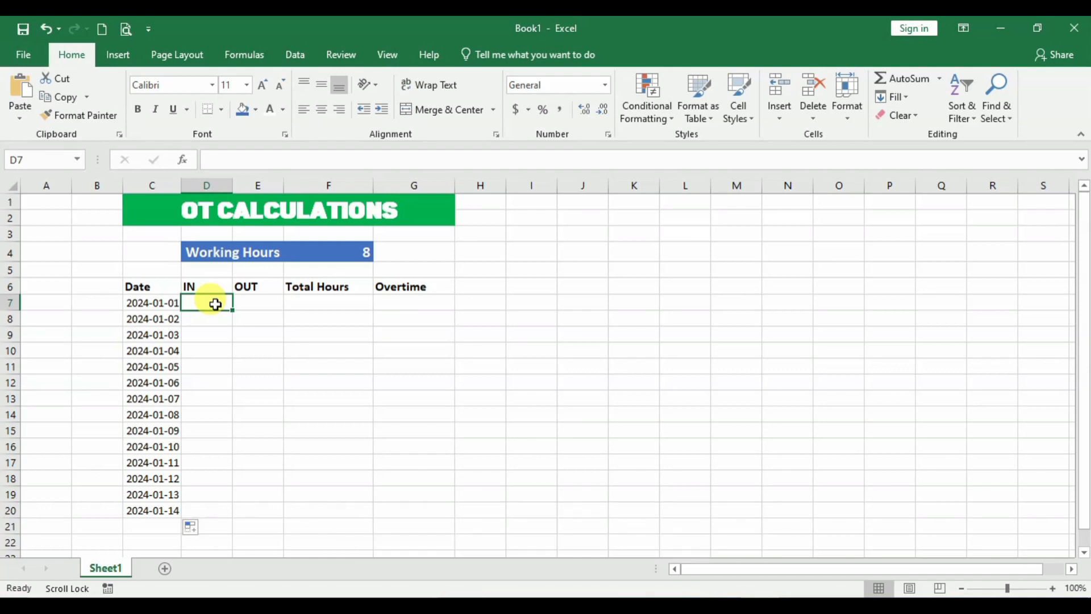
type("0")
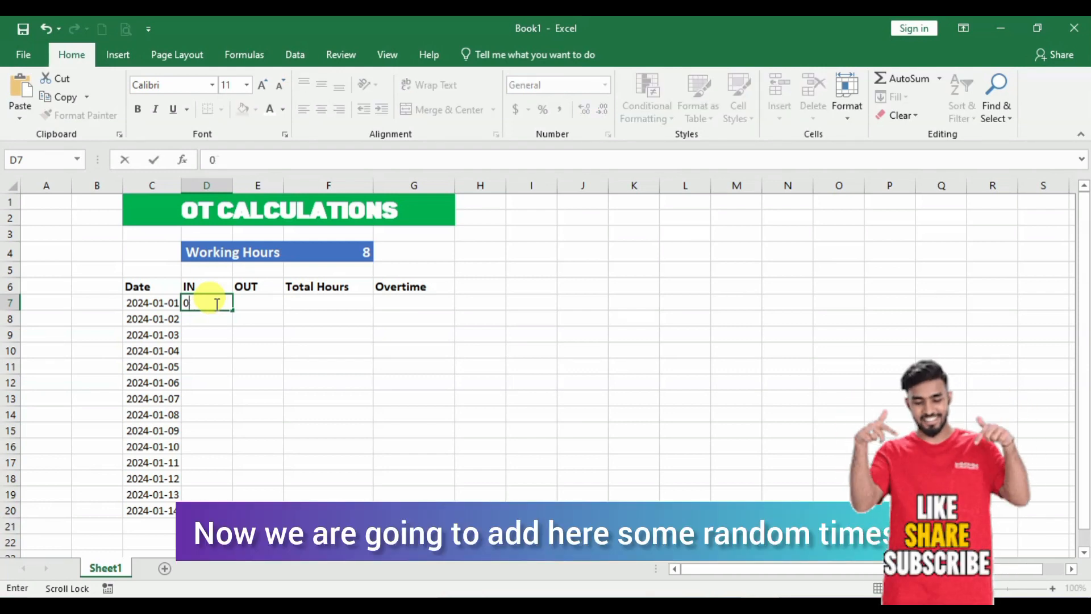
type("8:")
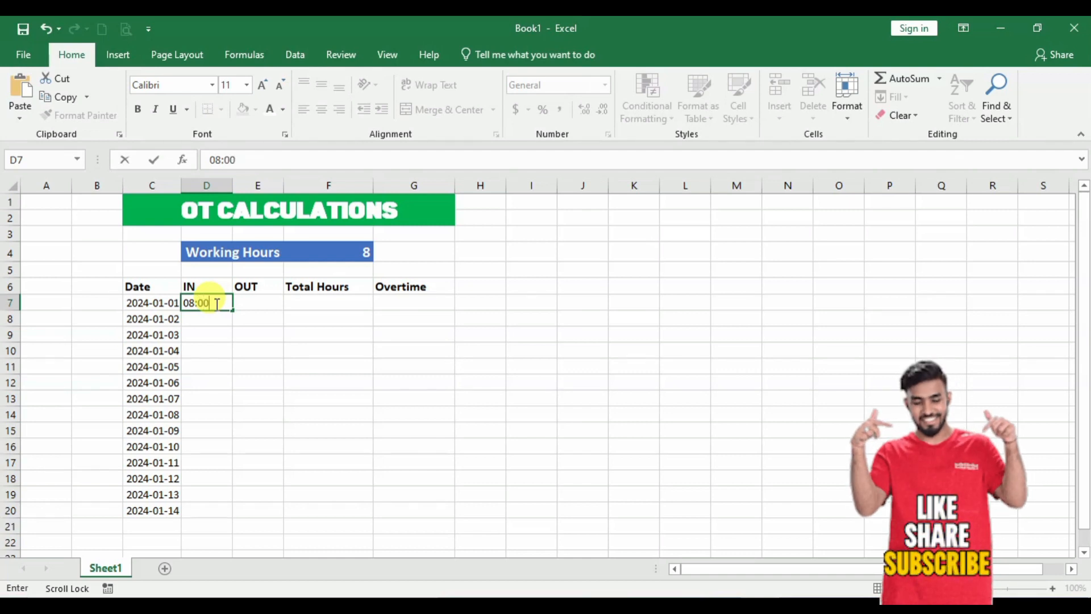
type("00")
left_click(244, 331)
left_click(250, 305)
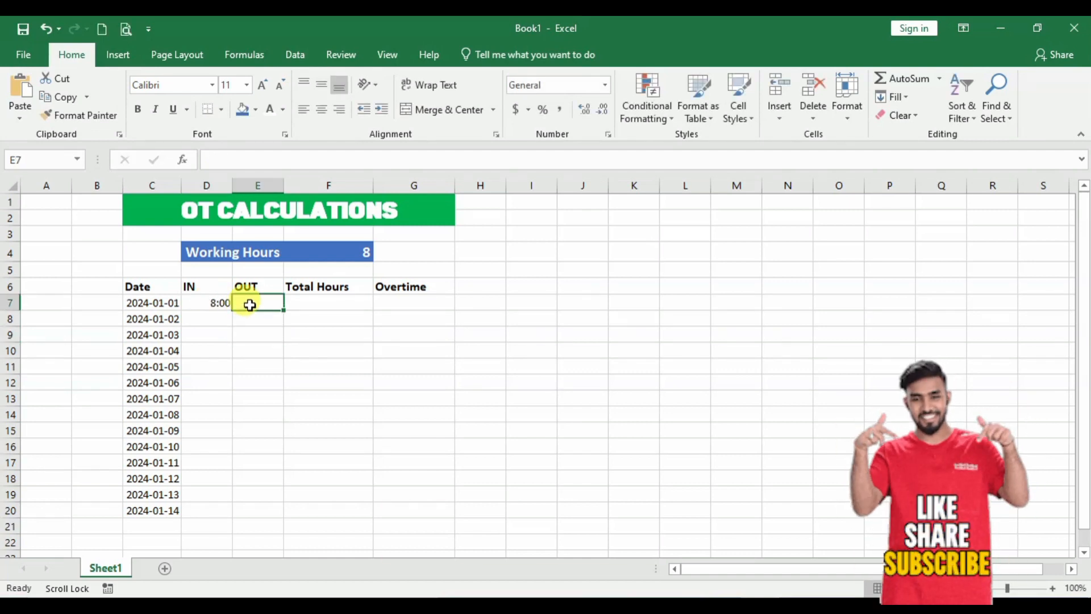
type("1")
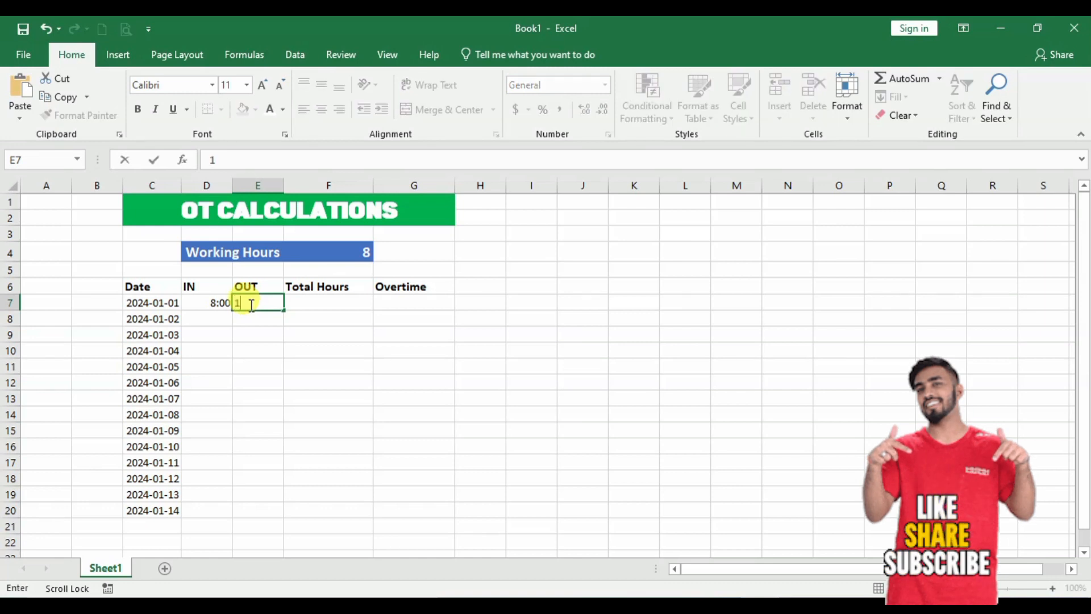
type("6:00")
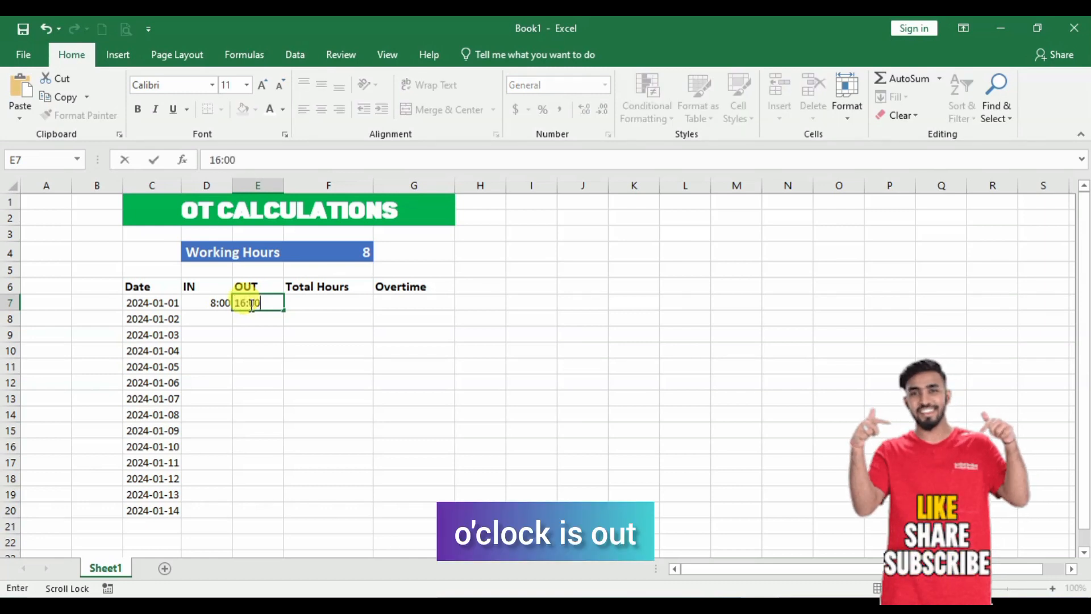
left_click(251, 321)
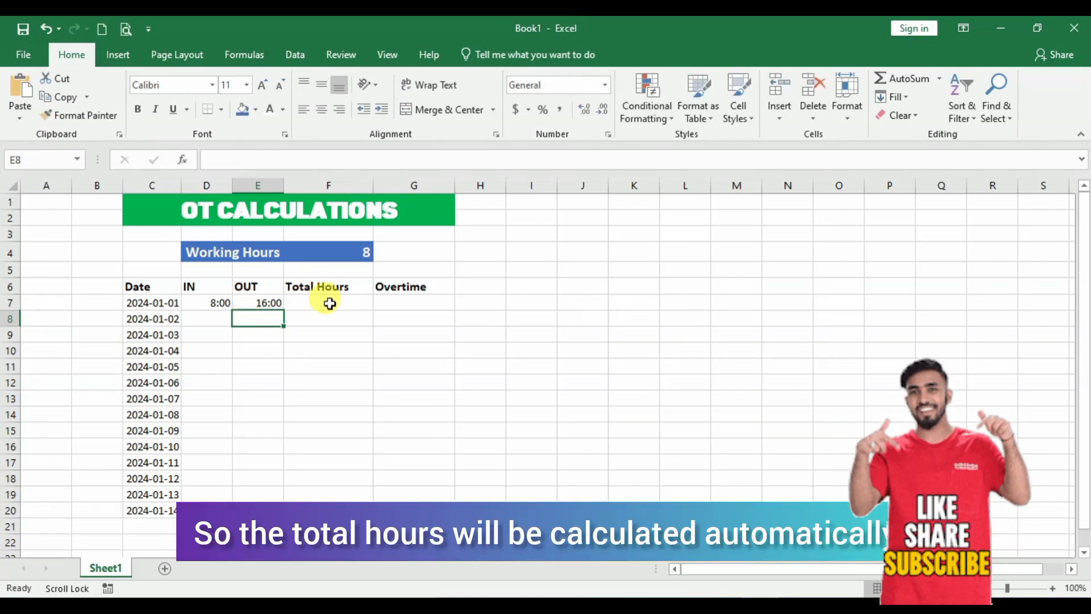
Step: Enter 08:05 as the IN time in D8 and 16:30 as the OUT time in E8 for 2024-01-02
left_click(207, 321)
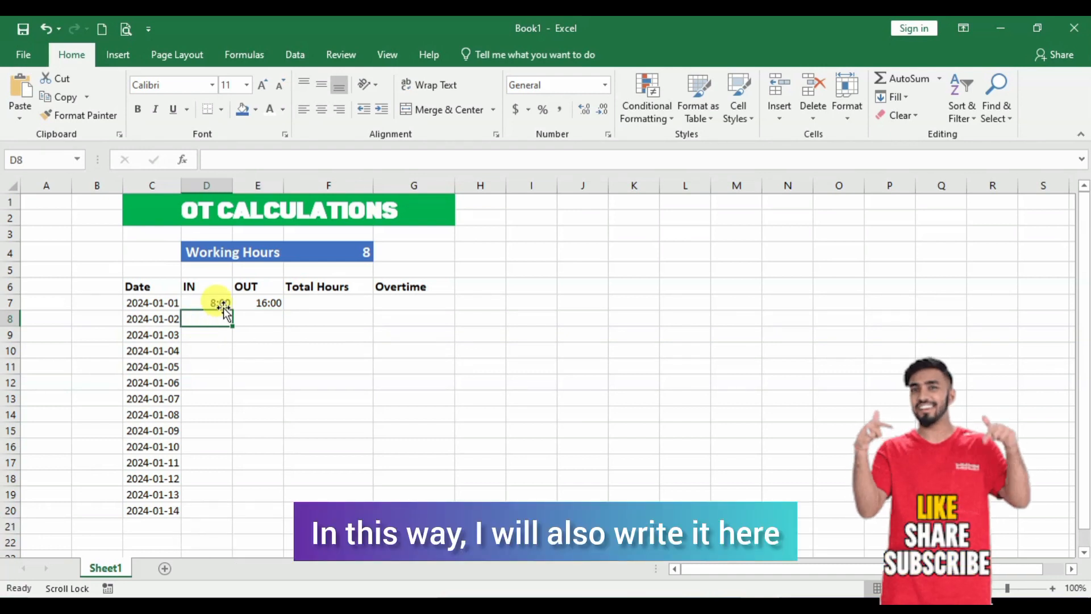
left_click(219, 301)
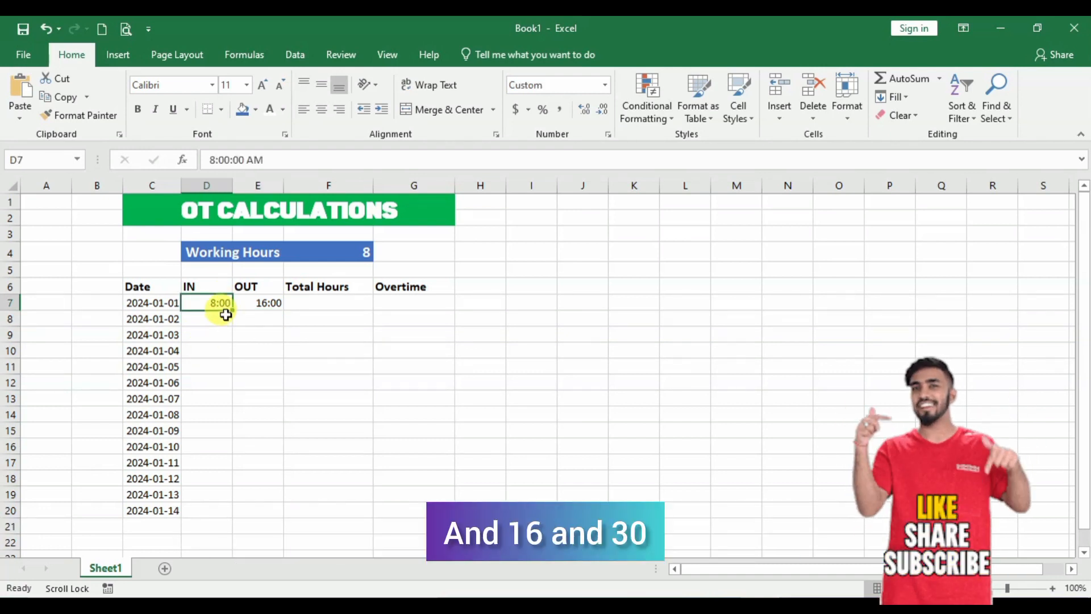
left_click(228, 316)
type("08")
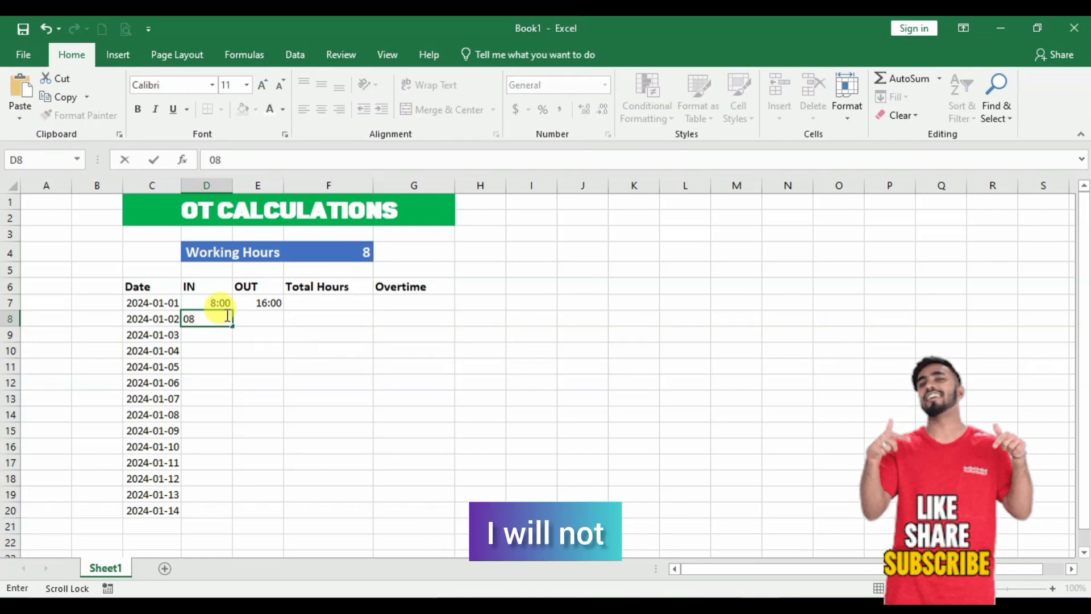
type(":05")
left_click(255, 320)
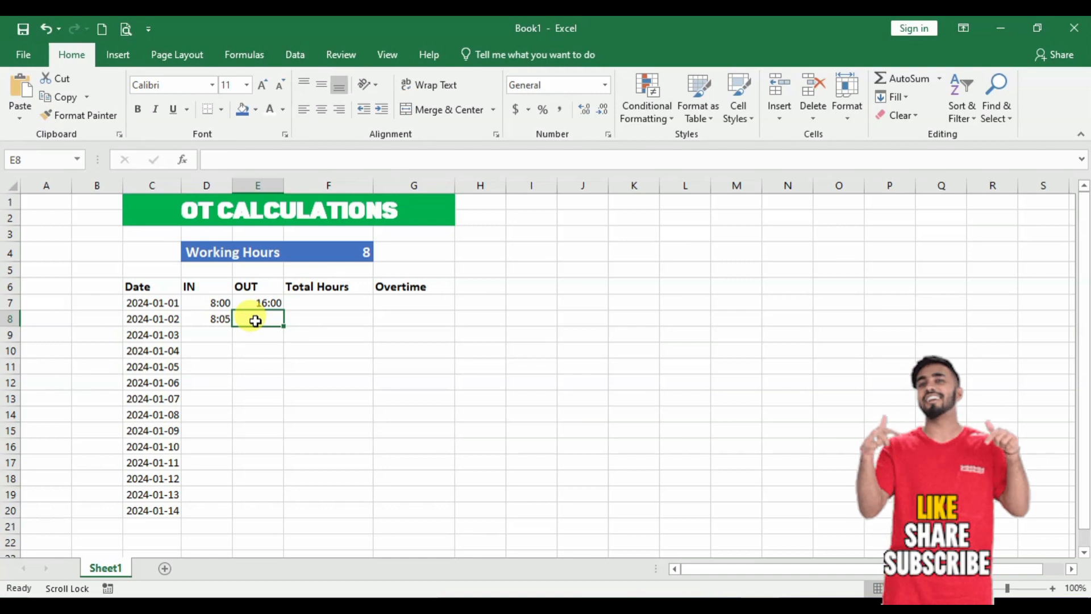
type("16")
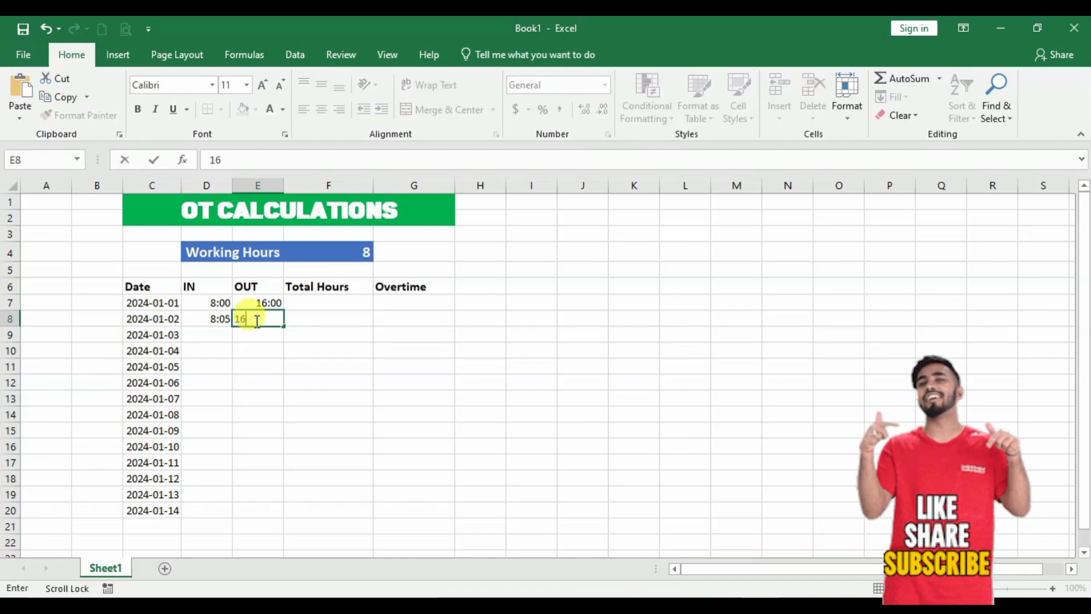
type(":30")
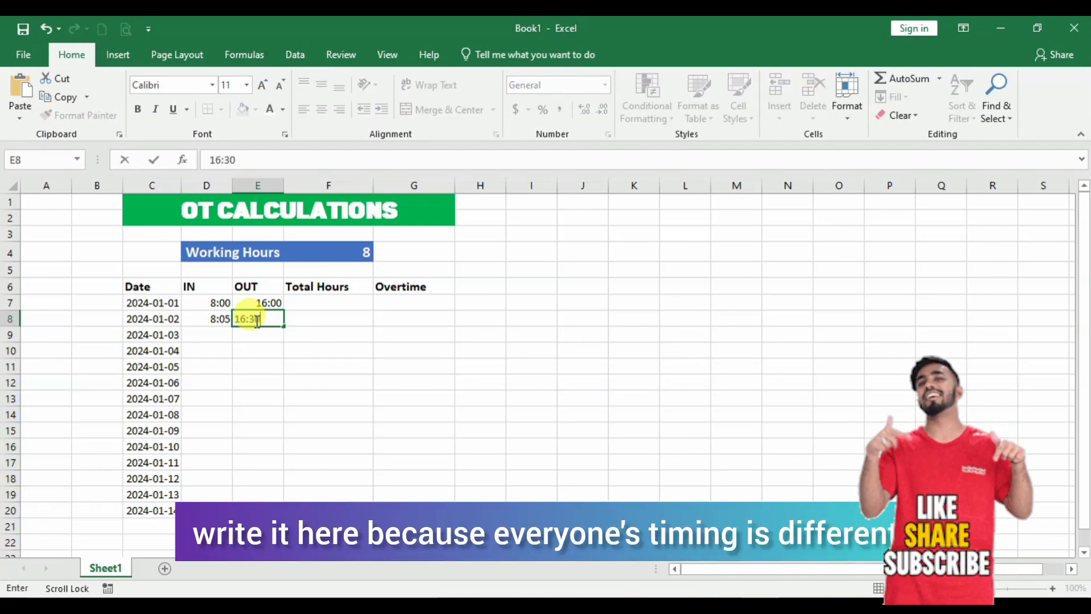
left_click(254, 359)
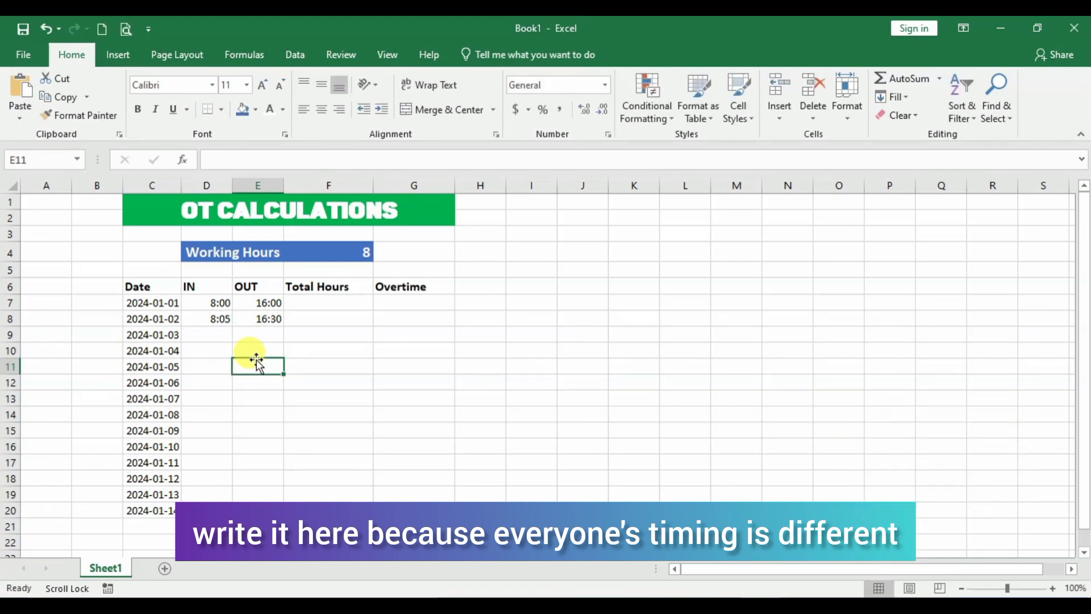
Step: Enter 8:00 as the IN time for 2024-01-03 in cell D9
left_click(229, 333)
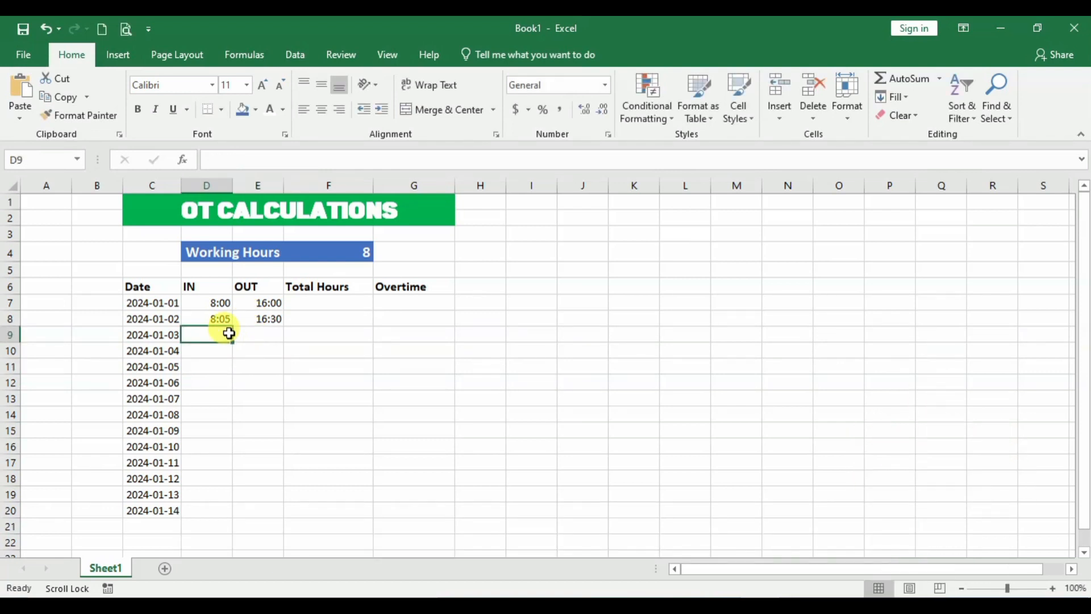
type("9")
type("8:")
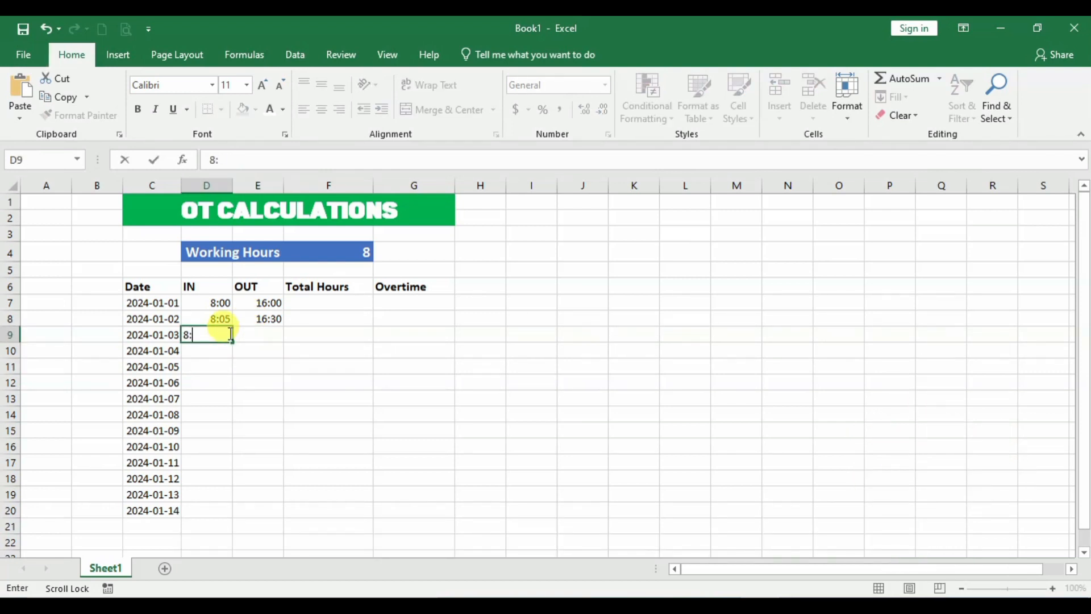
type("00")
left_click(256, 348)
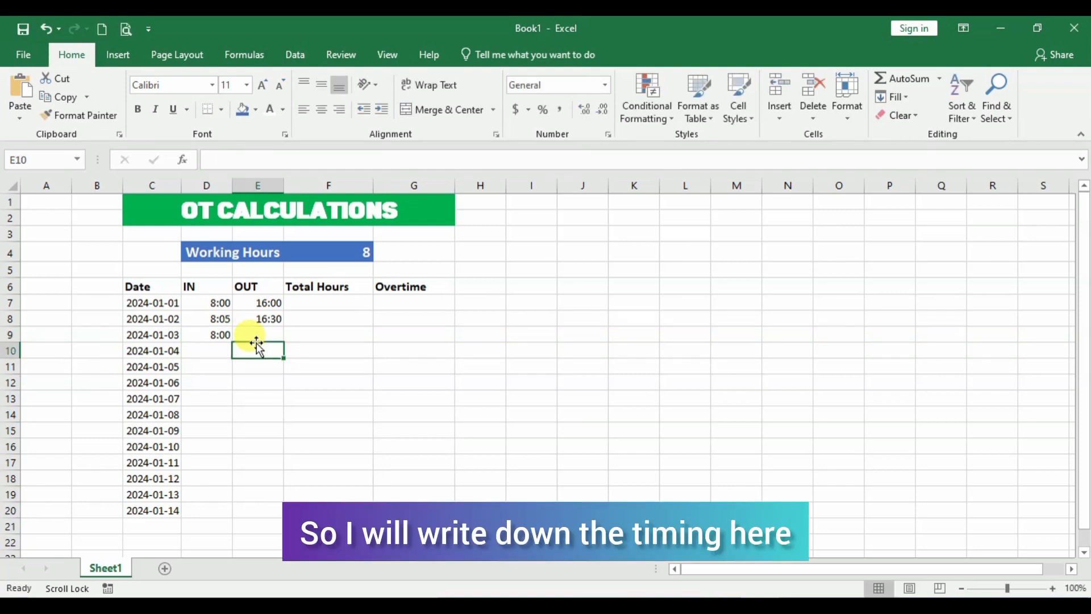
Step: Enter the IN times 10:00 in D10 for 2024-01-04 and 08:01 in D11 for 2024-01-05
left_click(227, 350)
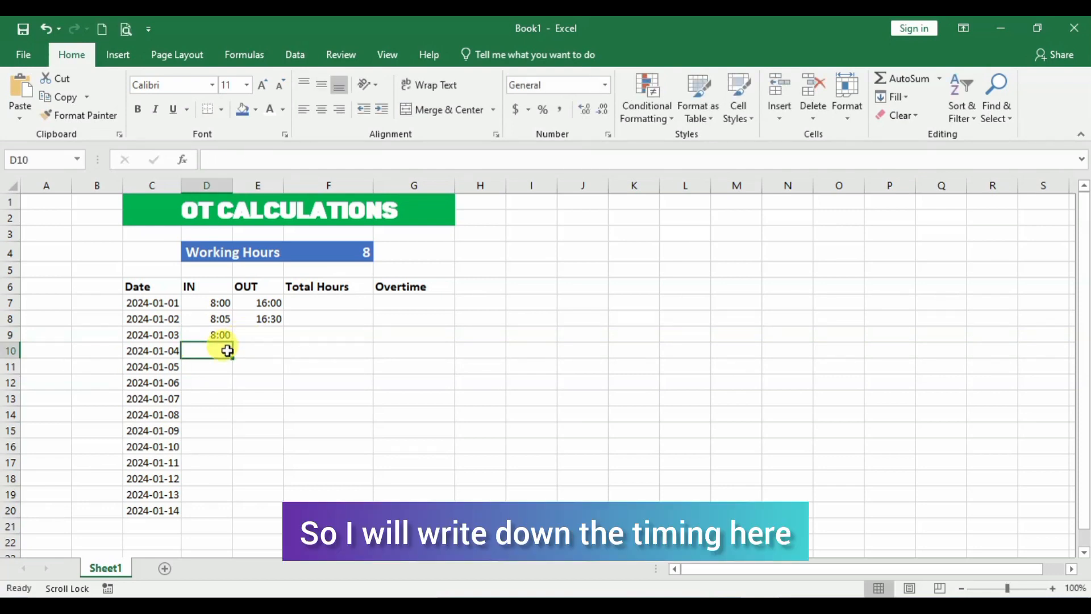
type("10")
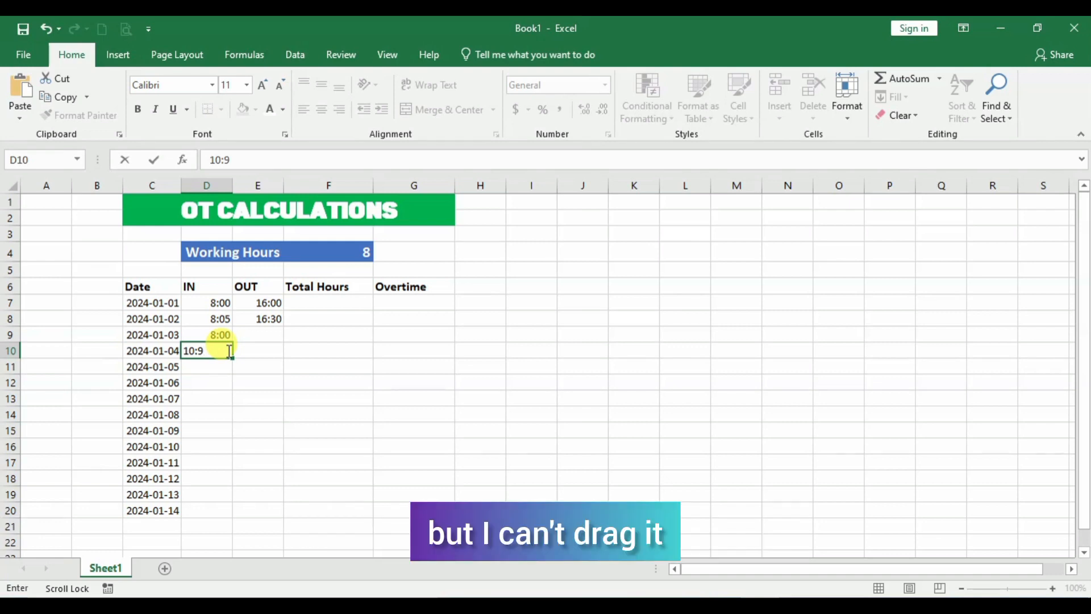
type(":9")
key("BackSpace")
type("00")
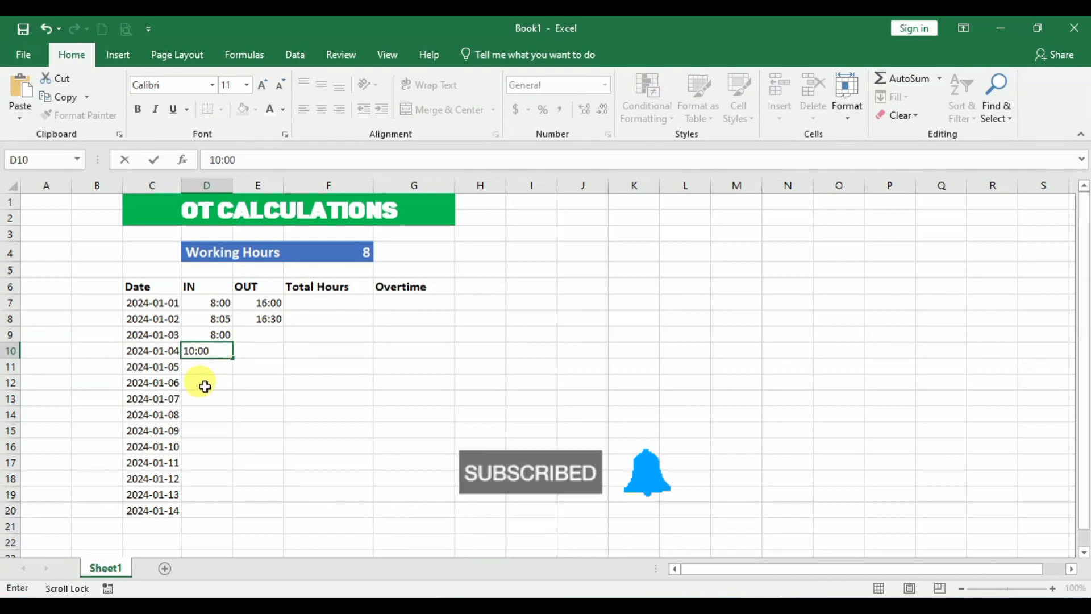
key("Return")
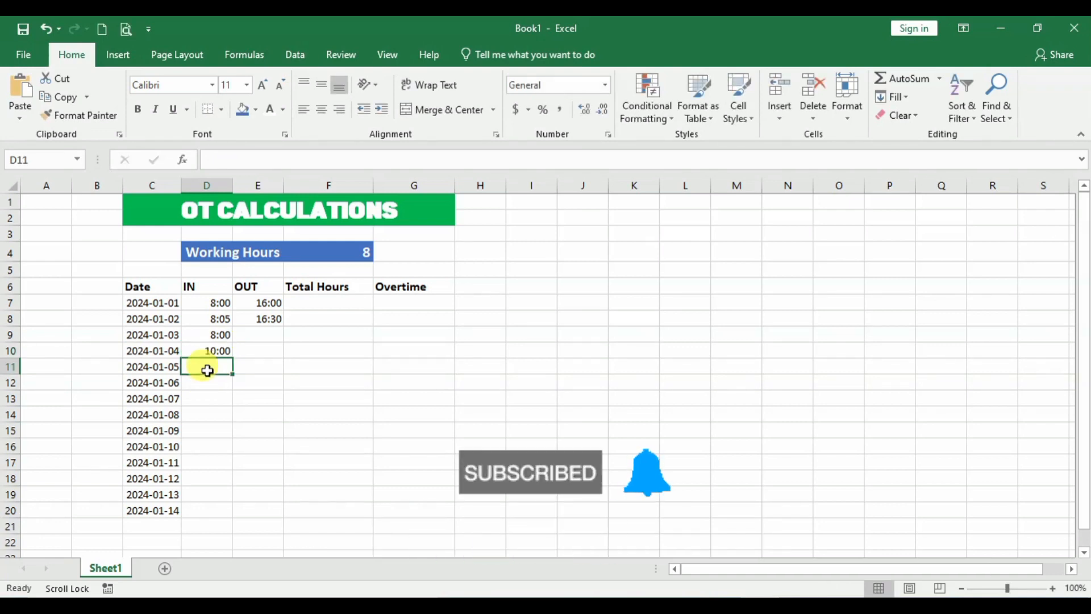
type("08")
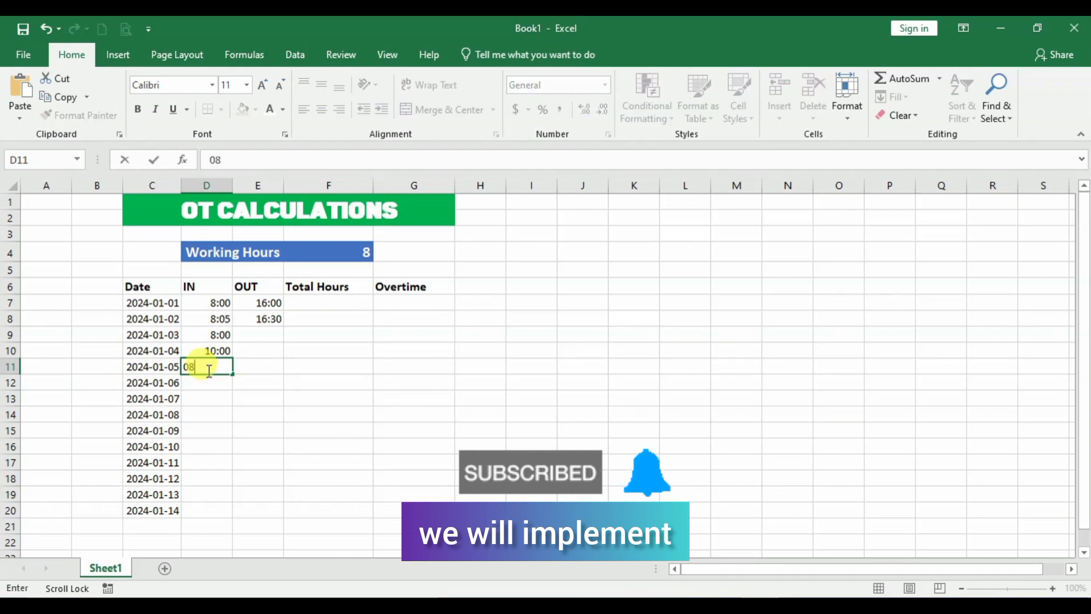
type(":01")
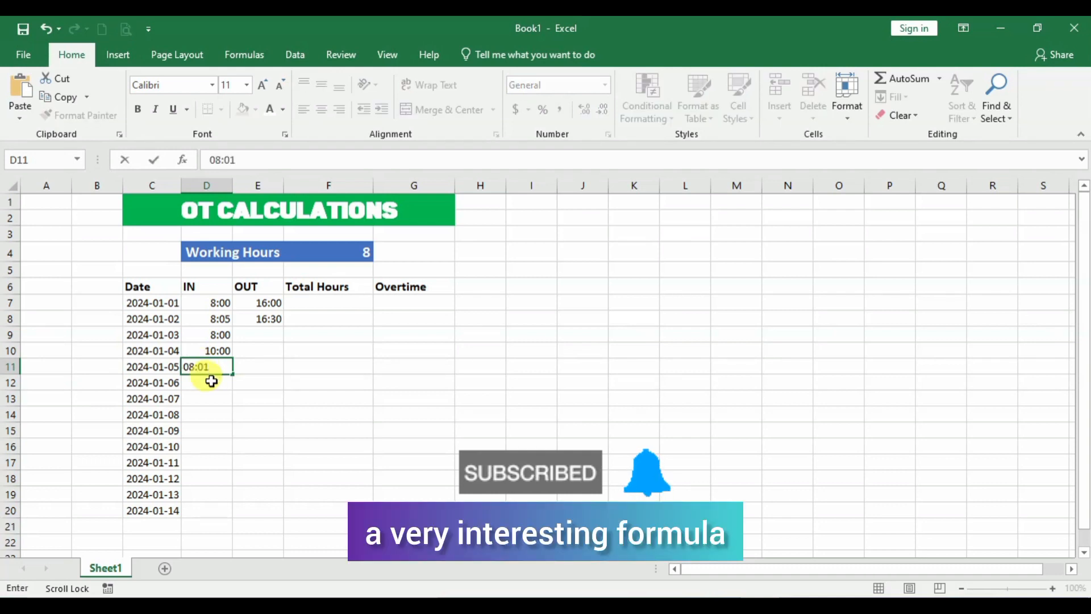
key("Return")
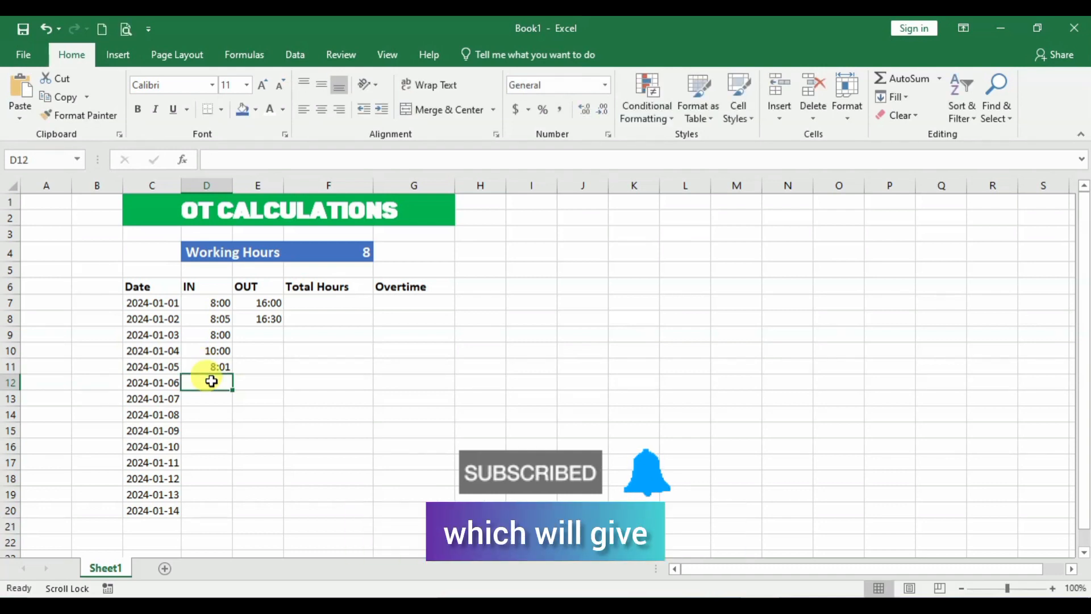
Step: Enter the IN times 08:00 in D12 for 2024-01-06 and 09:00 in D13 for 2024-01-07
type("08:00")
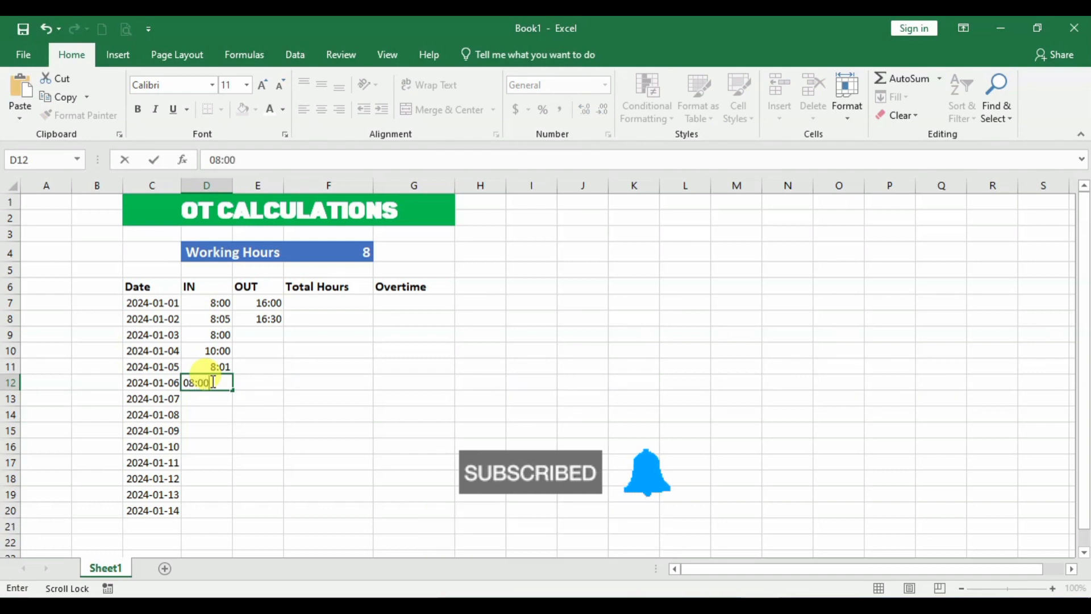
key("Return")
type("0")
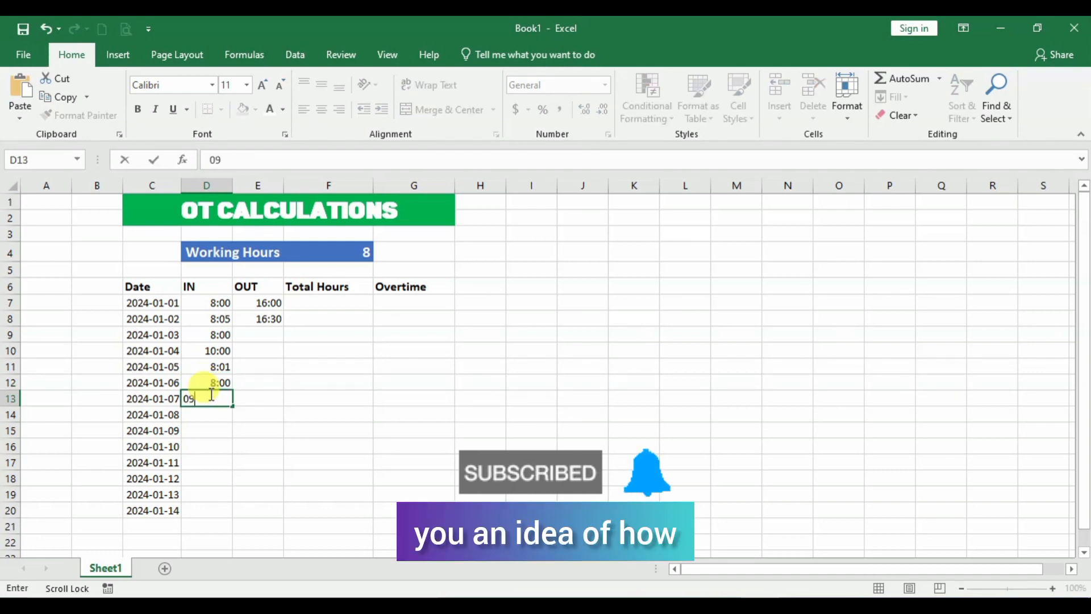
type("9")
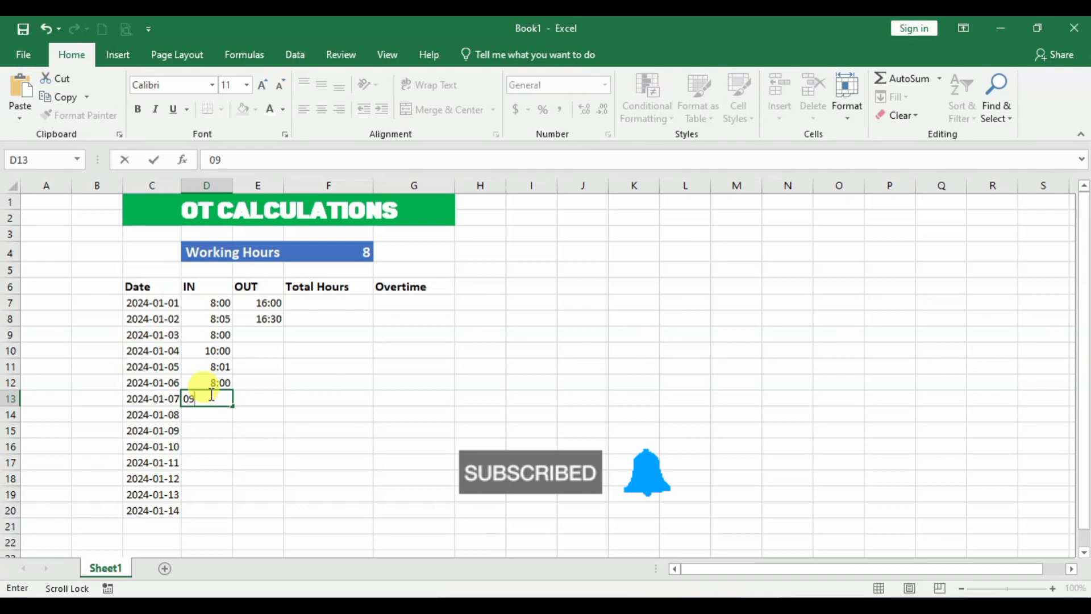
type(";00")
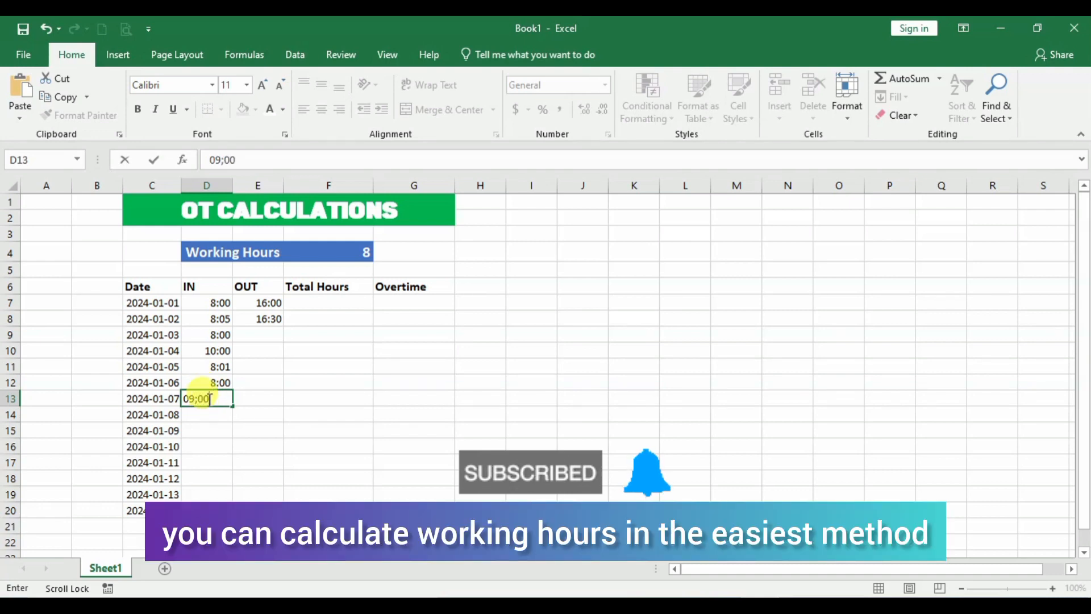
key("BackSpace")
key("BackSpace")
type(":00")
key("Return")
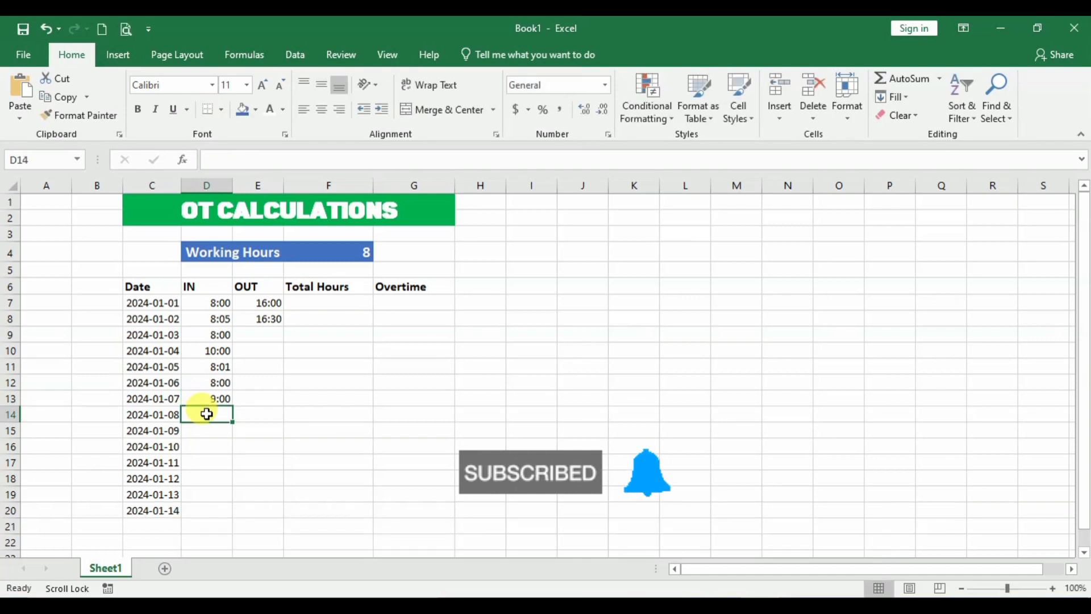
Step: Enter 10:00 as the IN time in D14 for 2024-01-08 and begin the 2024-01-09 IN time in D15 with hour 10
type("10")
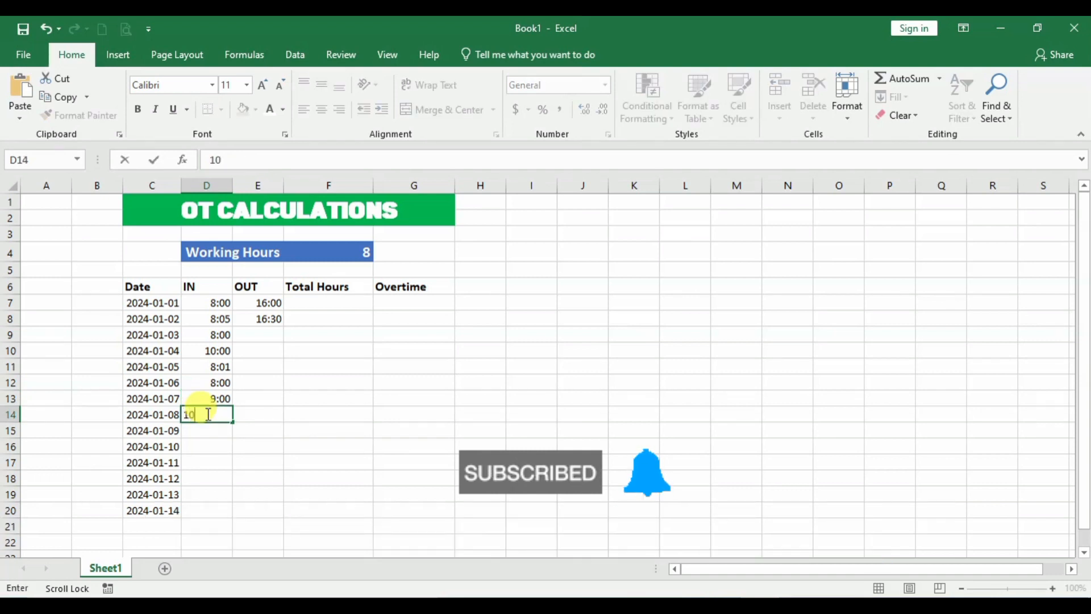
type(":00")
key("Return")
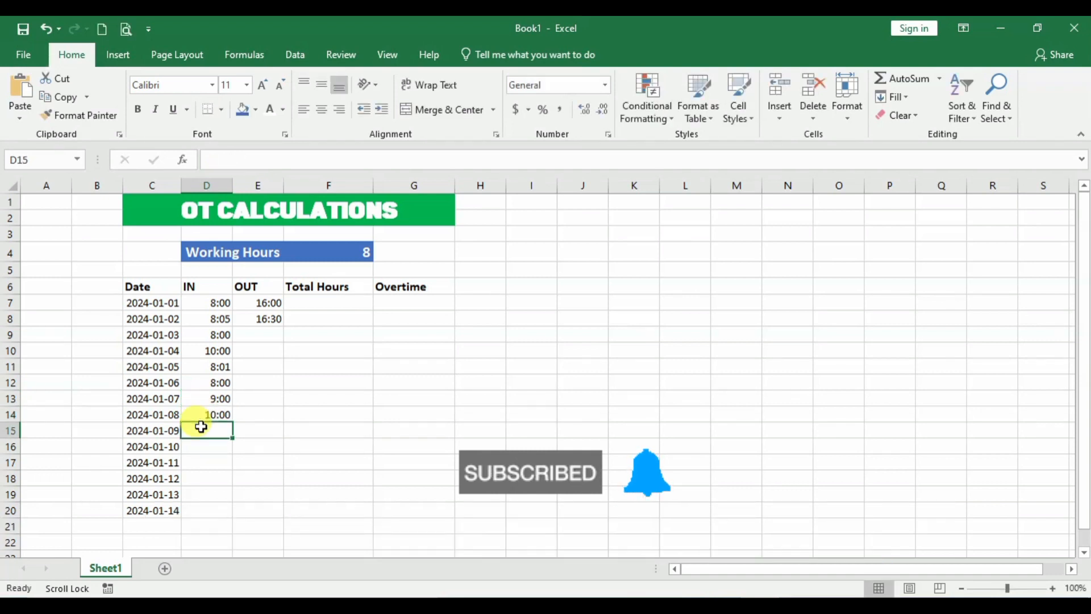
type("10;")
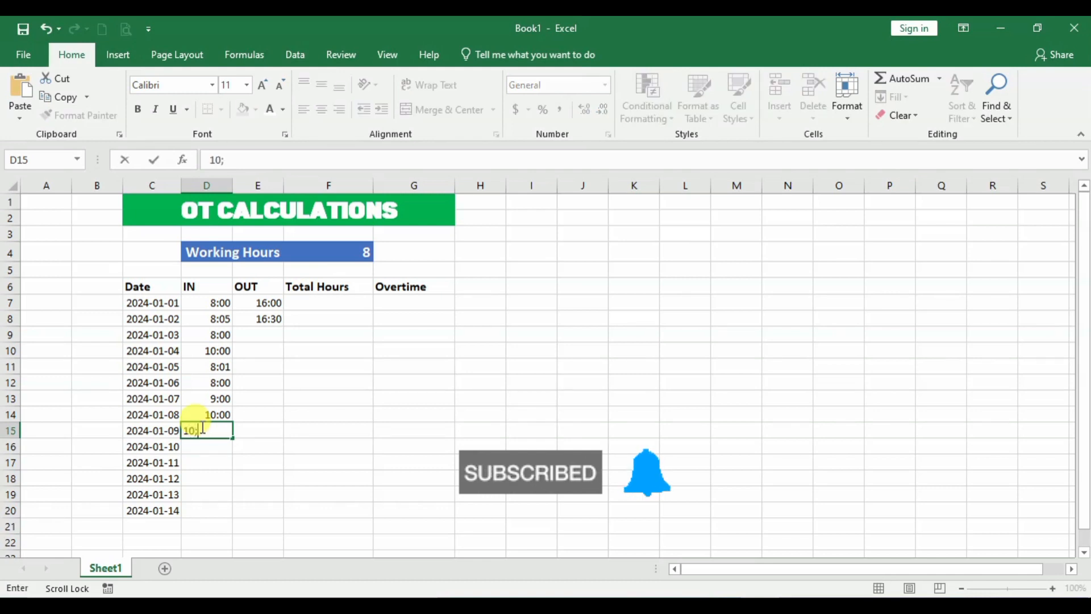